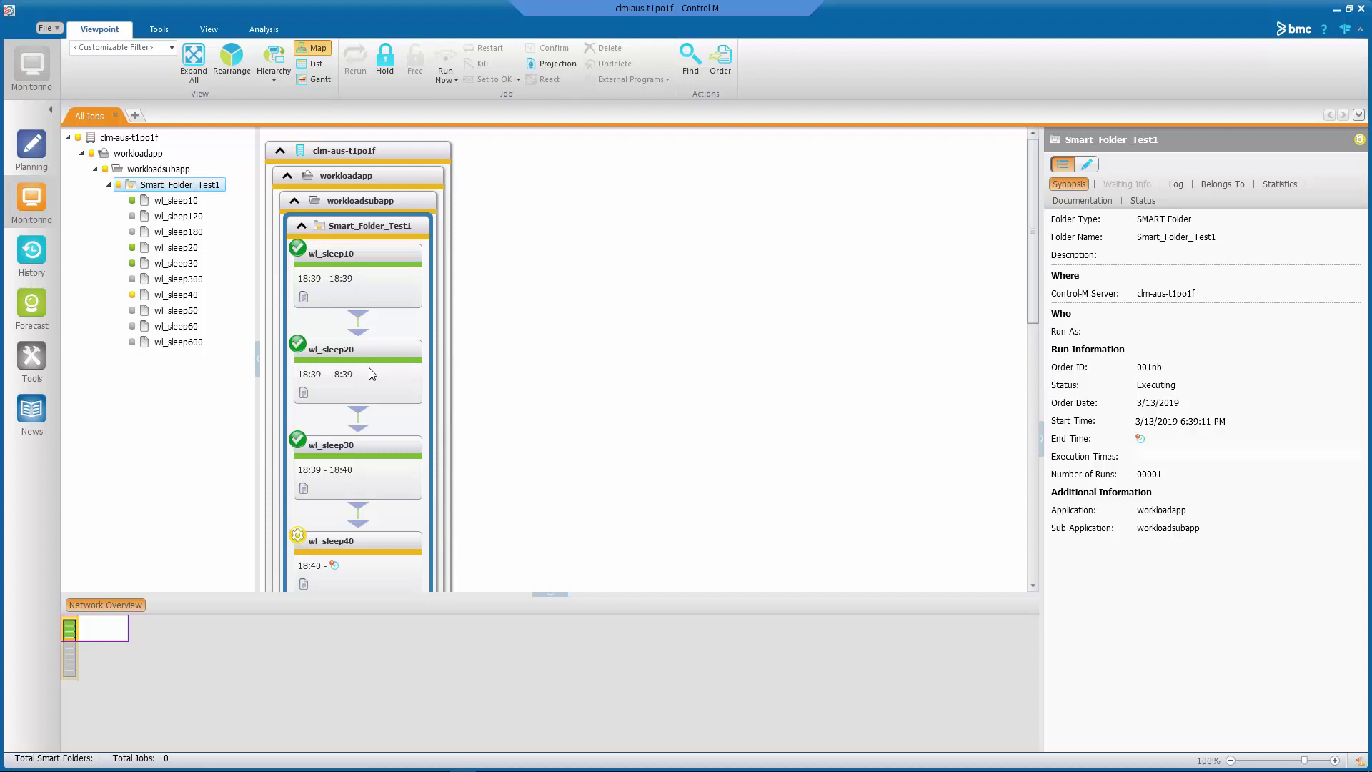
{"action": "scroll", "coordinate": [370, 373], "scroll_direction": "down", "scroll_amount": 1}
{"action": "scroll", "coordinate": [368, 374], "scroll_direction": "down", "scroll_amount": 1}
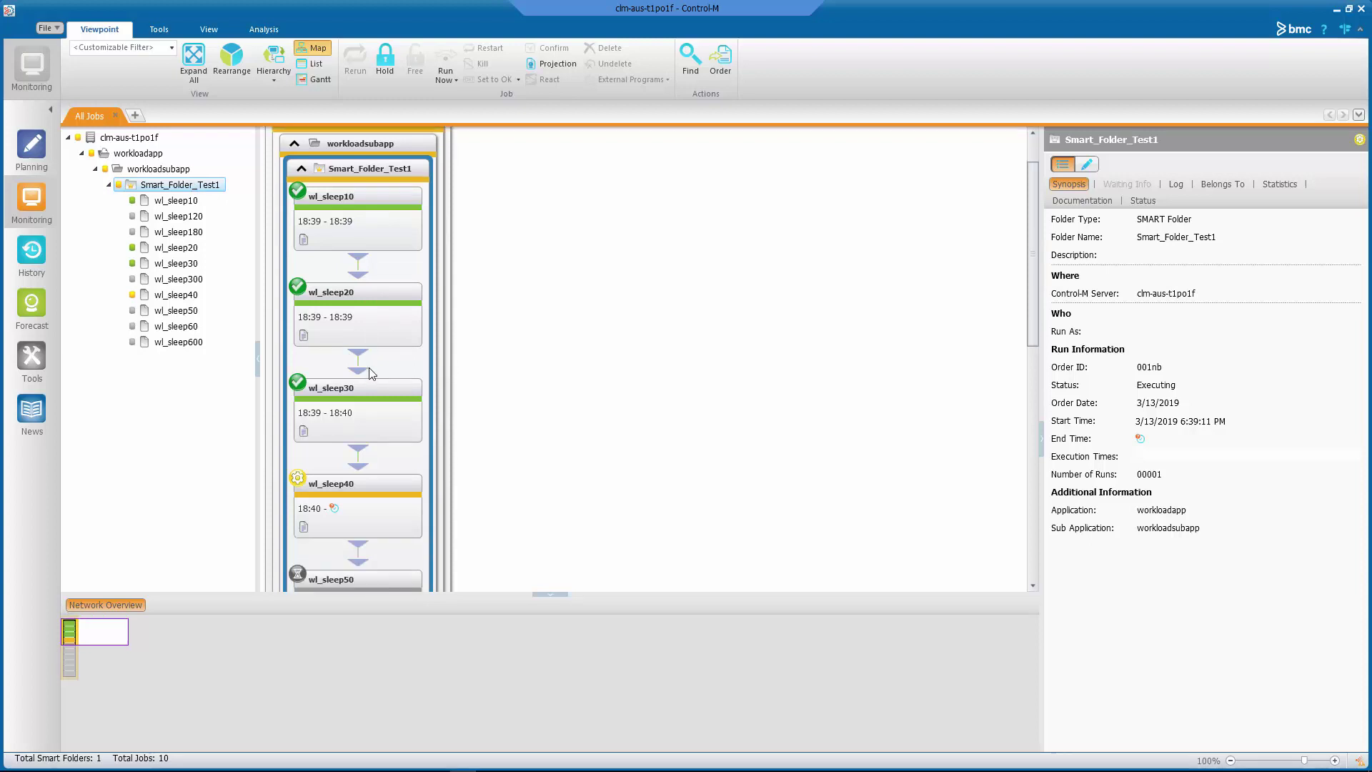
{"action": "scroll", "coordinate": [369, 373], "scroll_direction": "down", "scroll_amount": 1}
{"action": "scroll", "coordinate": [369, 373], "scroll_direction": "down", "scroll_amount": 2}
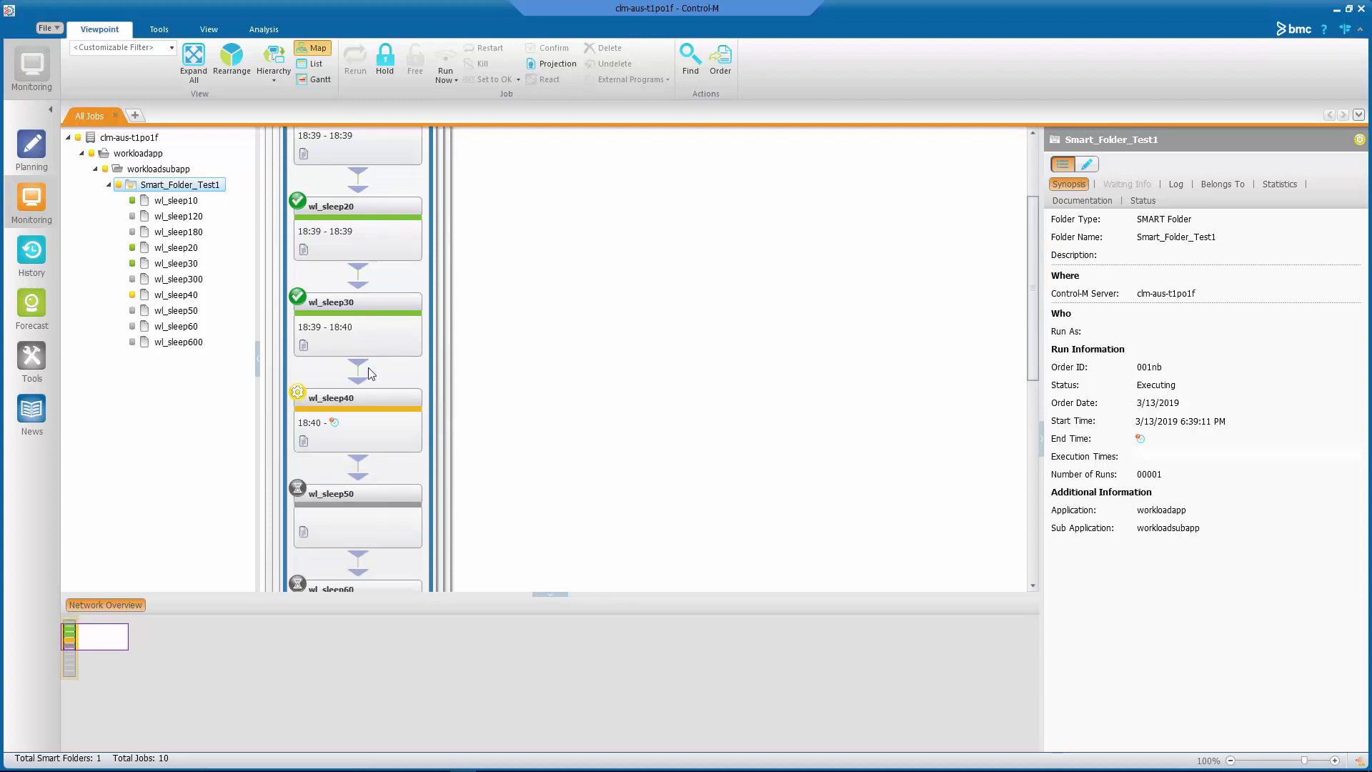
{"action": "scroll", "coordinate": [376, 470], "scroll_direction": "down", "scroll_amount": 2}
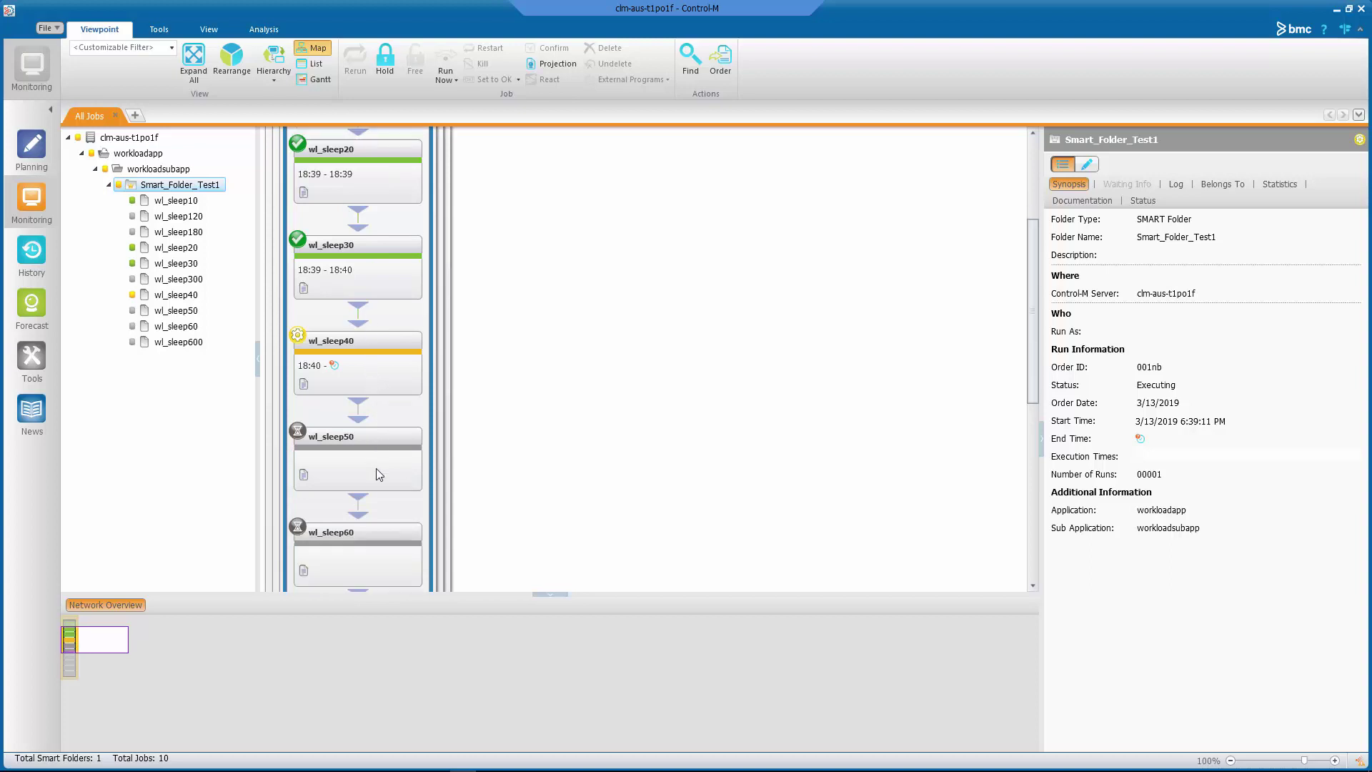
{"action": "scroll", "coordinate": [376, 470], "scroll_direction": "down", "scroll_amount": 1}
{"action": "scroll", "coordinate": [377, 471], "scroll_direction": "down", "scroll_amount": 1}
{"action": "scroll", "coordinate": [376, 470], "scroll_direction": "down", "scroll_amount": 1}
{"action": "scroll", "coordinate": [376, 473], "scroll_direction": "up", "scroll_amount": 3}
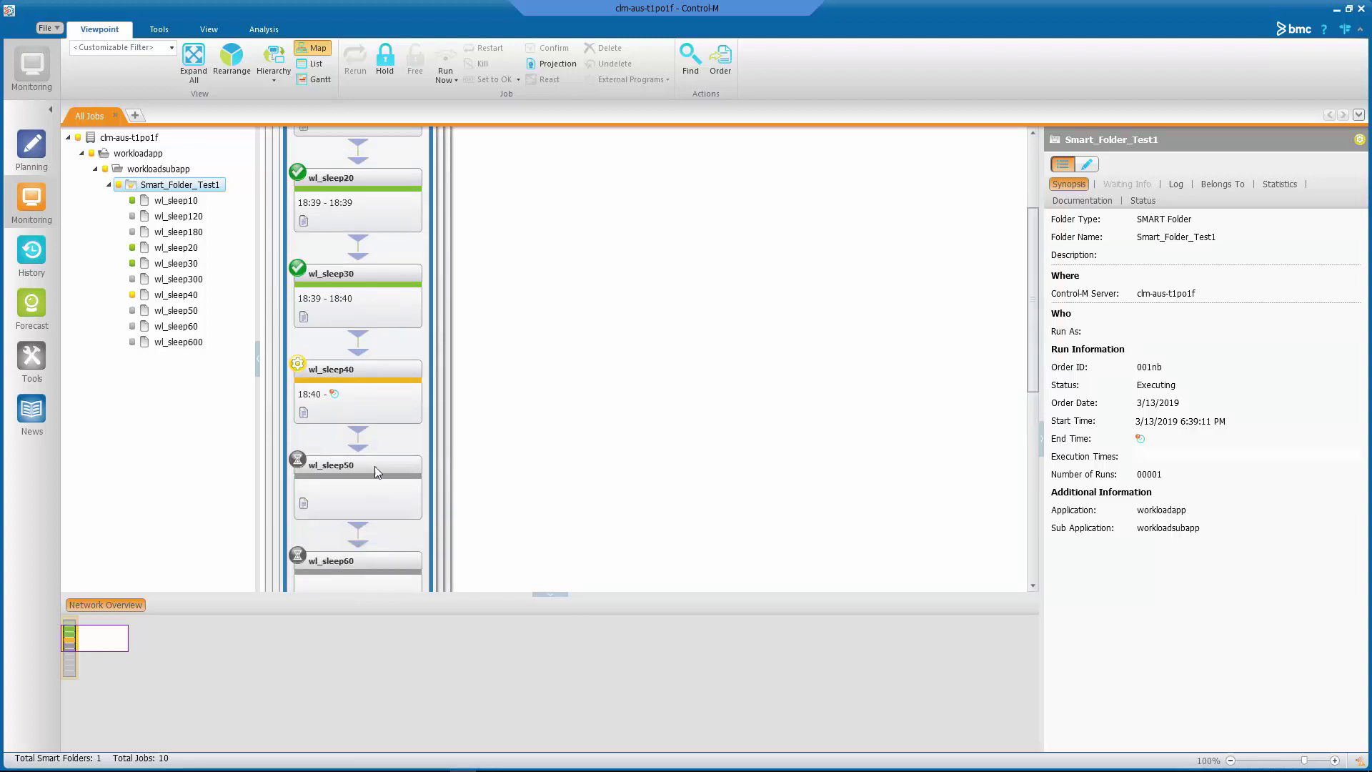
{"action": "scroll", "coordinate": [376, 470], "scroll_direction": "up", "scroll_amount": 5}
{"action": "scroll", "coordinate": [376, 470], "scroll_direction": "up", "scroll_amount": 1}
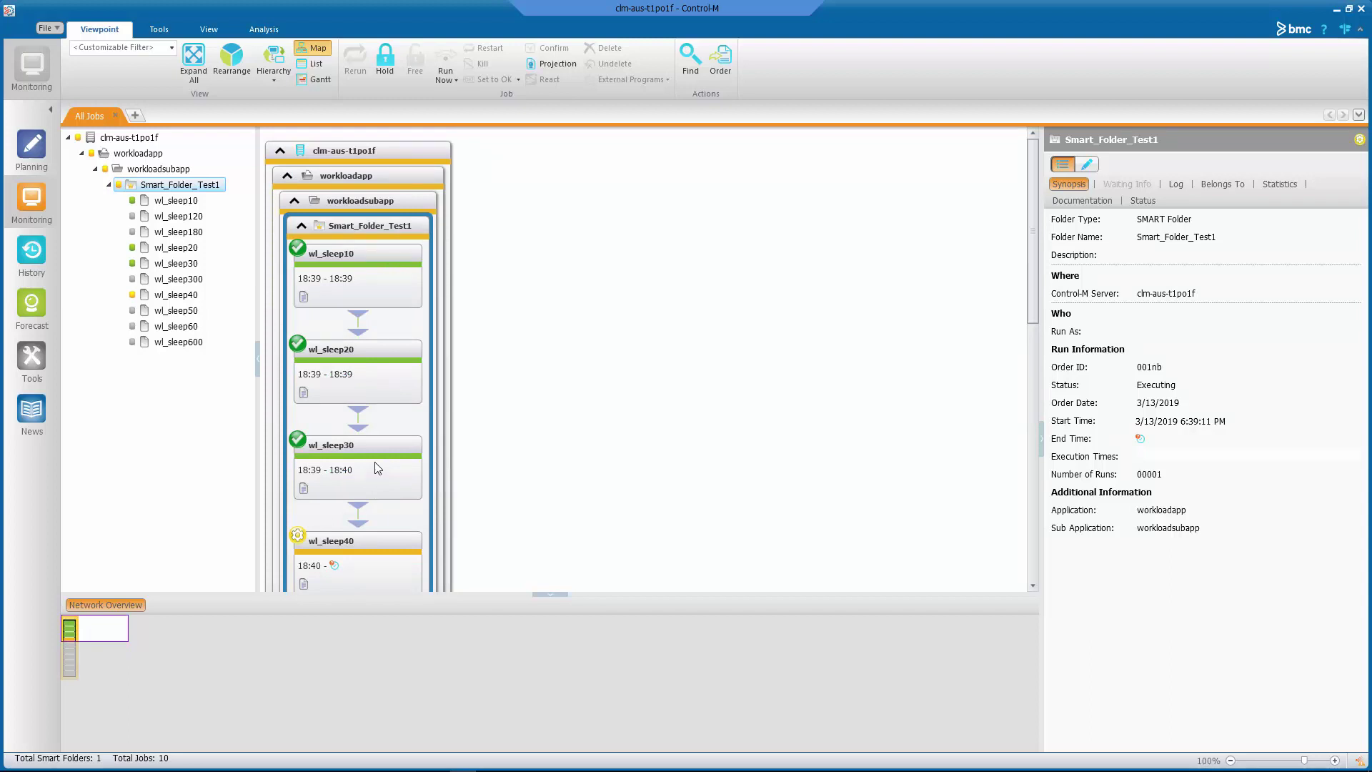
{"action": "scroll", "coordinate": [375, 469], "scroll_direction": "down", "scroll_amount": 1}
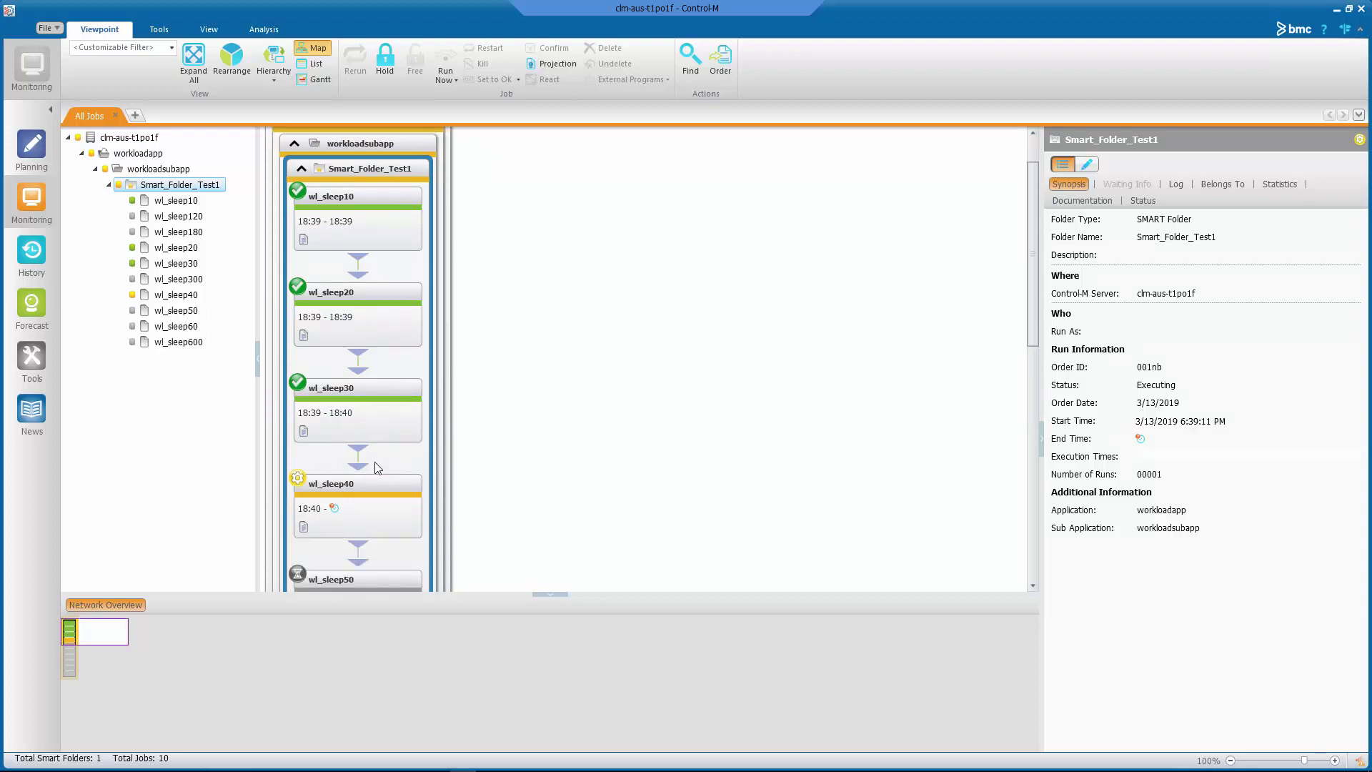
{"action": "scroll", "coordinate": [375, 469], "scroll_direction": "down", "scroll_amount": 2}
{"action": "scroll", "coordinate": [375, 468], "scroll_direction": "down", "scroll_amount": 1}
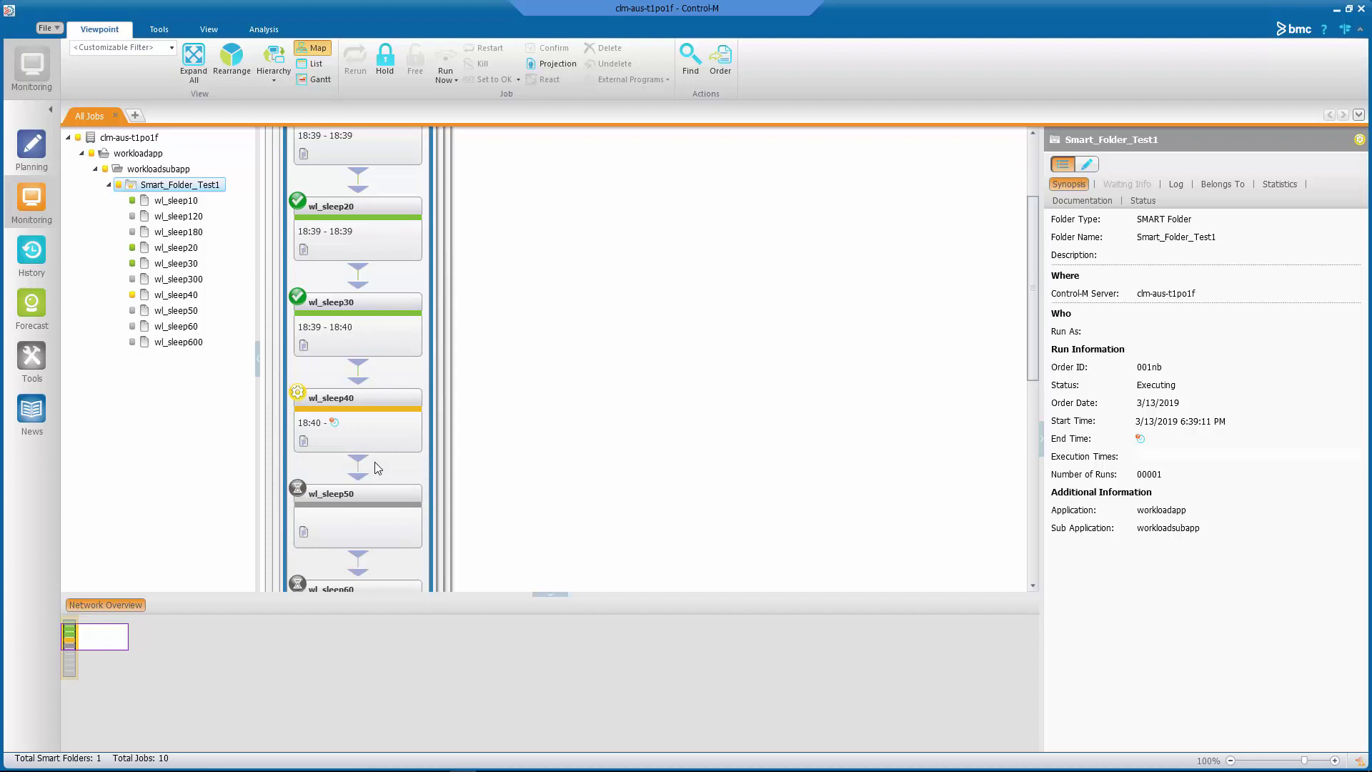
{"action": "scroll", "coordinate": [375, 467], "scroll_direction": "down", "scroll_amount": 1}
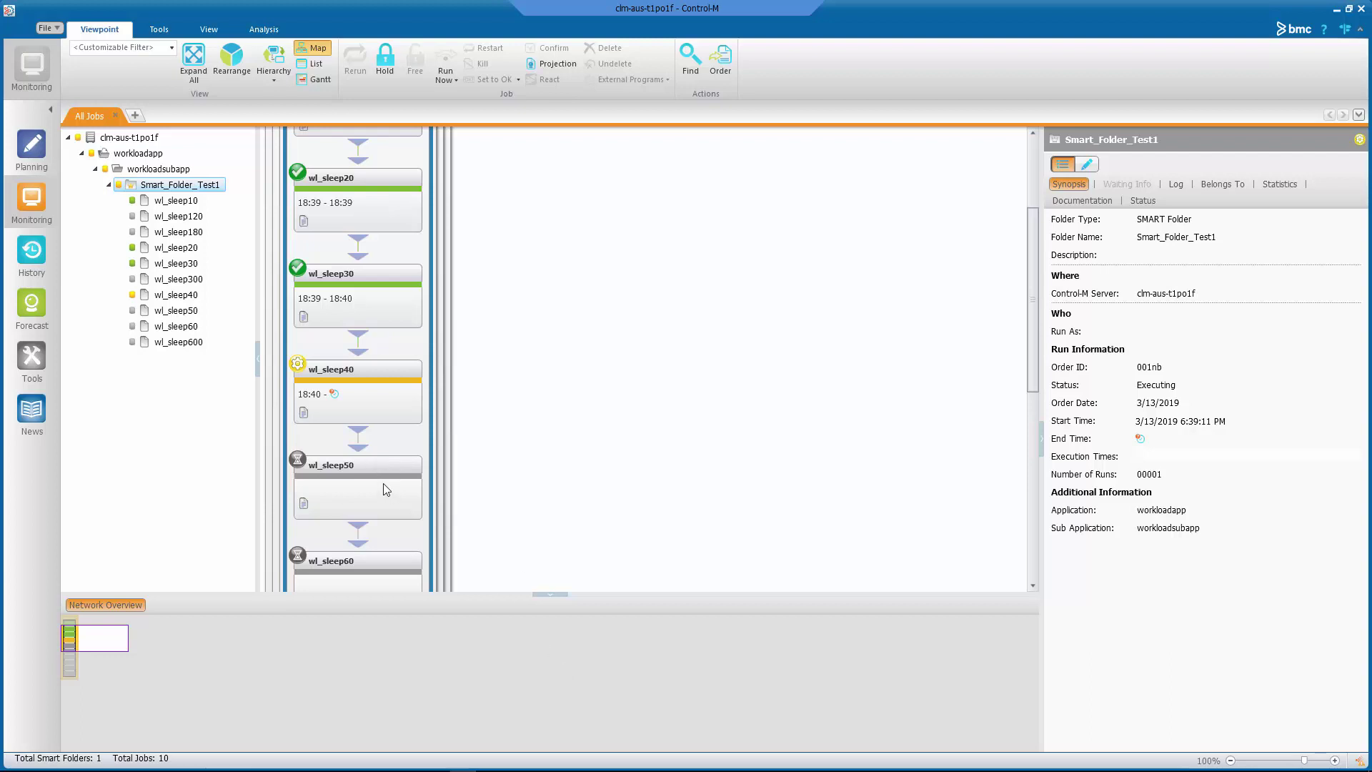
{"action": "scroll", "coordinate": [383, 483], "scroll_direction": "up", "scroll_amount": 3}
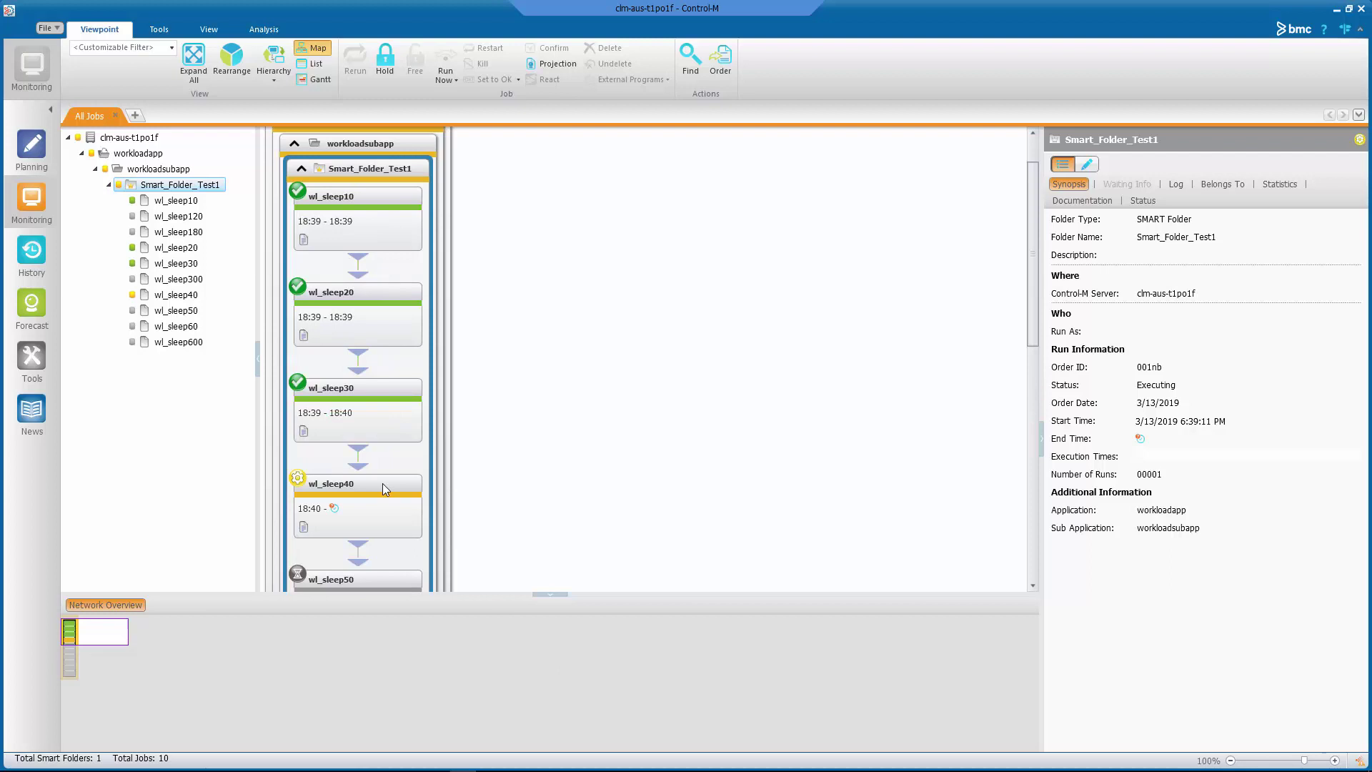
{"action": "scroll", "coordinate": [383, 484], "scroll_direction": "up", "scroll_amount": 3}
{"action": "right_click", "coordinate": [361, 230]}
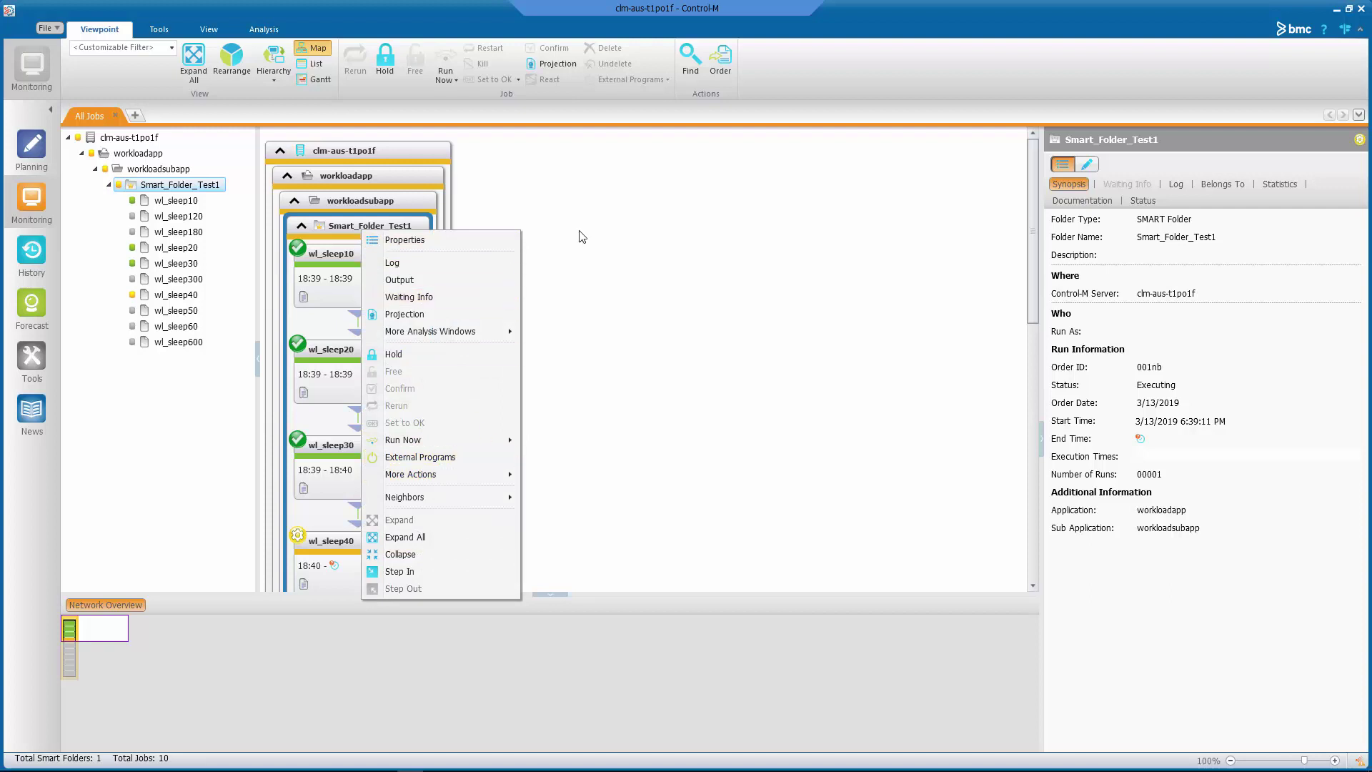
{"action": "left_click", "coordinate": [414, 222]}
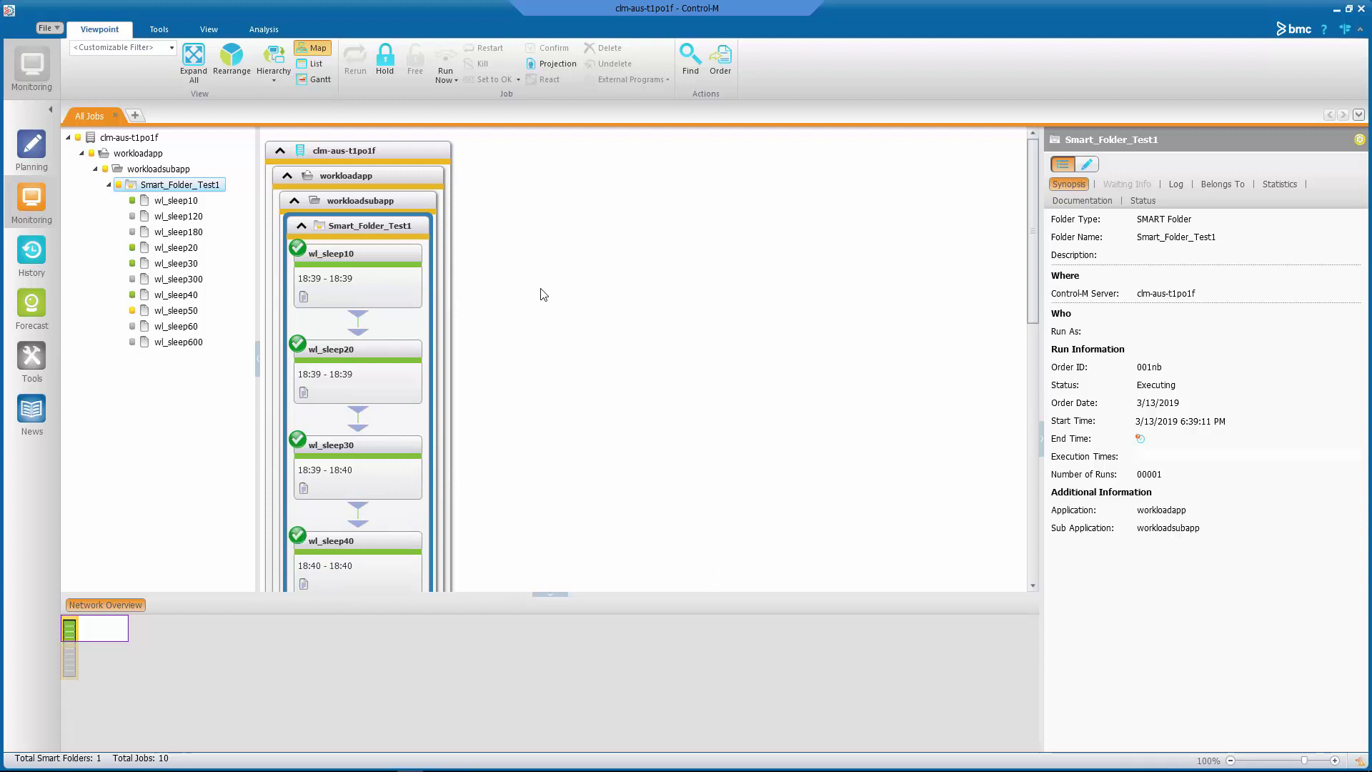
{"action": "scroll", "coordinate": [399, 366], "scroll_direction": "down", "scroll_amount": 3}
{"action": "scroll", "coordinate": [400, 366], "scroll_direction": "down", "scroll_amount": 2}
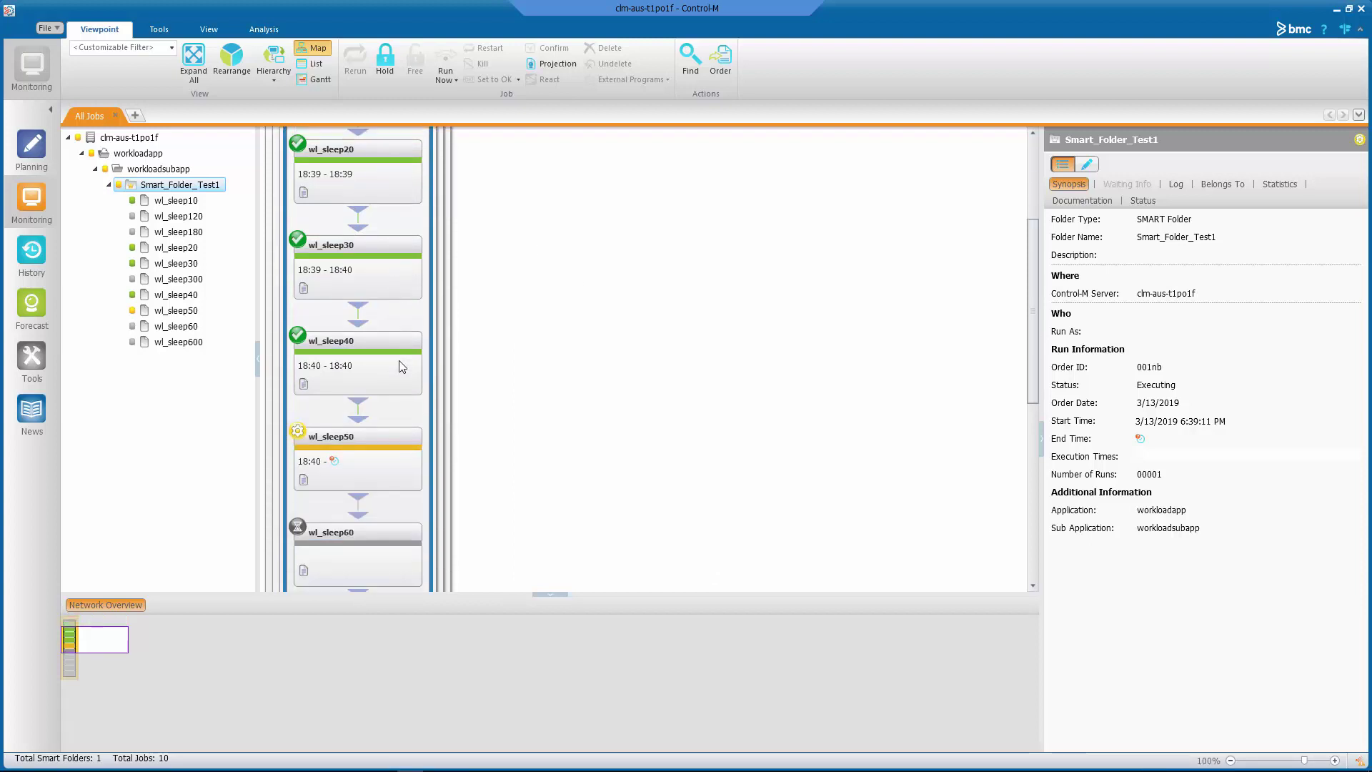
{"action": "scroll", "coordinate": [399, 366], "scroll_direction": "down", "scroll_amount": 2}
{"action": "scroll", "coordinate": [399, 366], "scroll_direction": "down", "scroll_amount": 2}
{"action": "scroll", "coordinate": [399, 365], "scroll_direction": "down", "scroll_amount": 1}
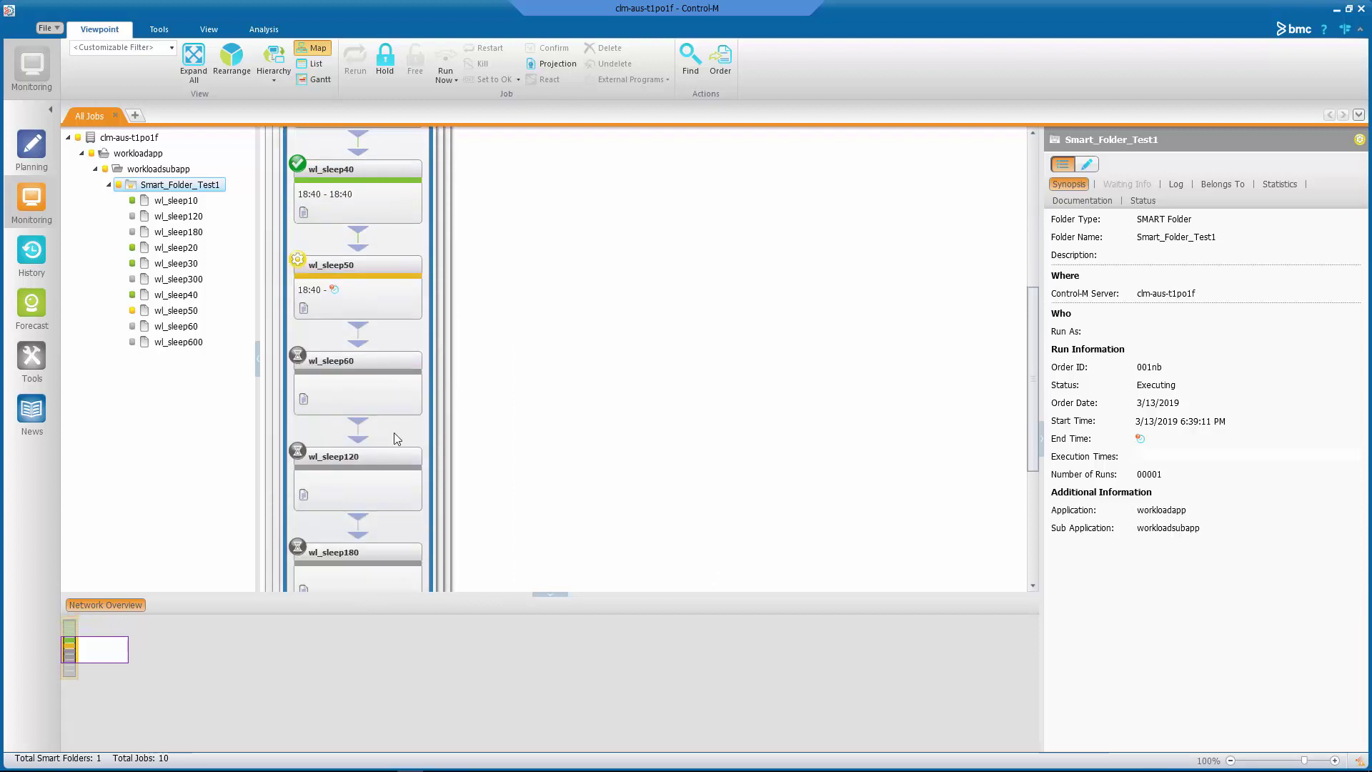
Hold wl_sleep120, enable 'End folder on job completion' in its definition, and save.
{"action": "right_click", "coordinate": [370, 463]}
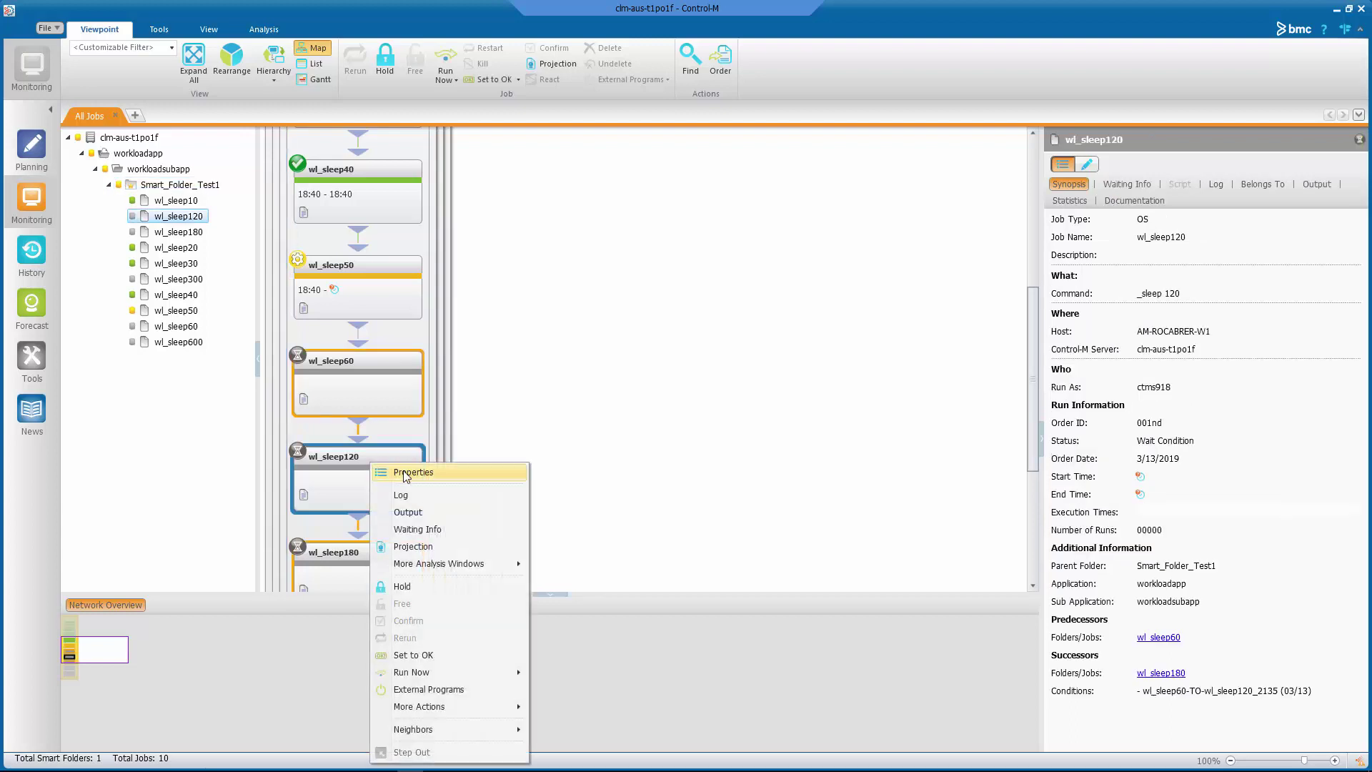
{"action": "left_click", "coordinate": [406, 472]}
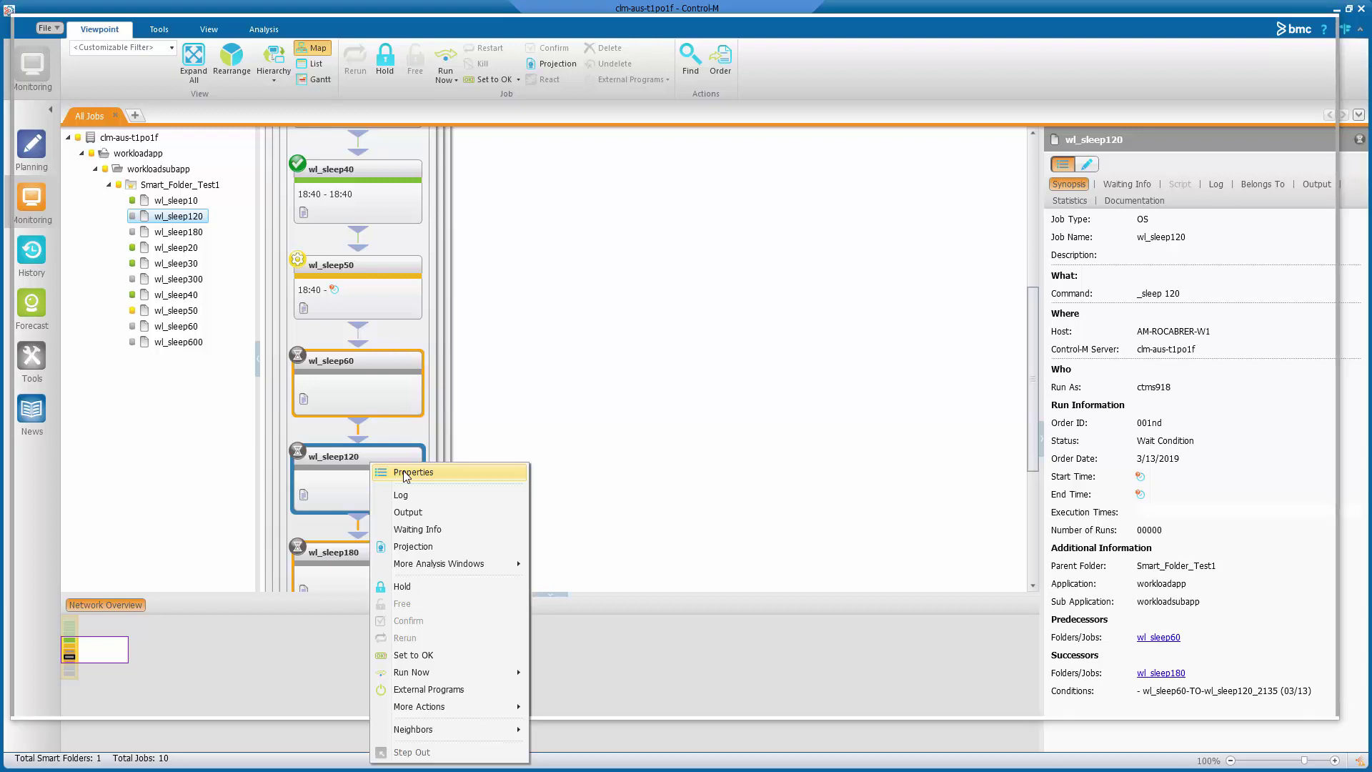
{"action": "left_click", "coordinate": [1296, 50]}
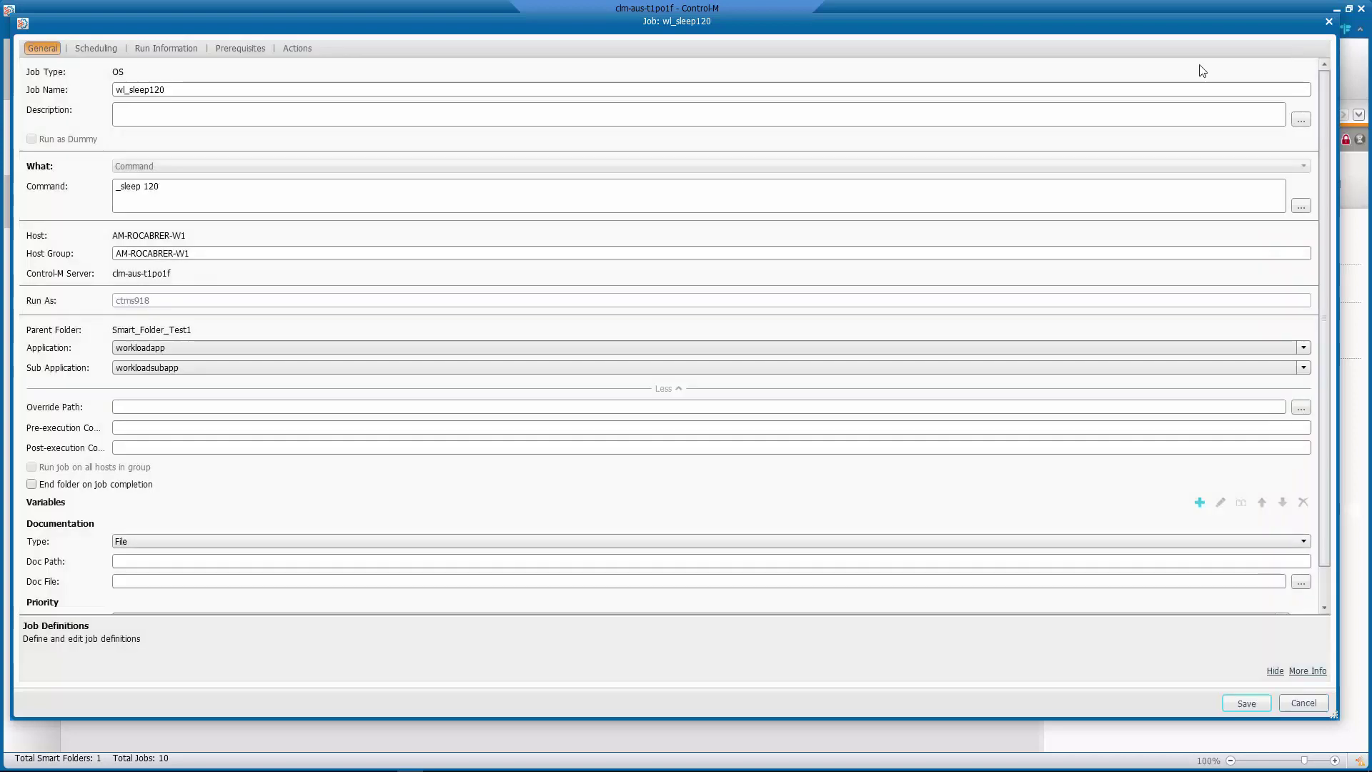
{"action": "left_click", "coordinate": [33, 485]}
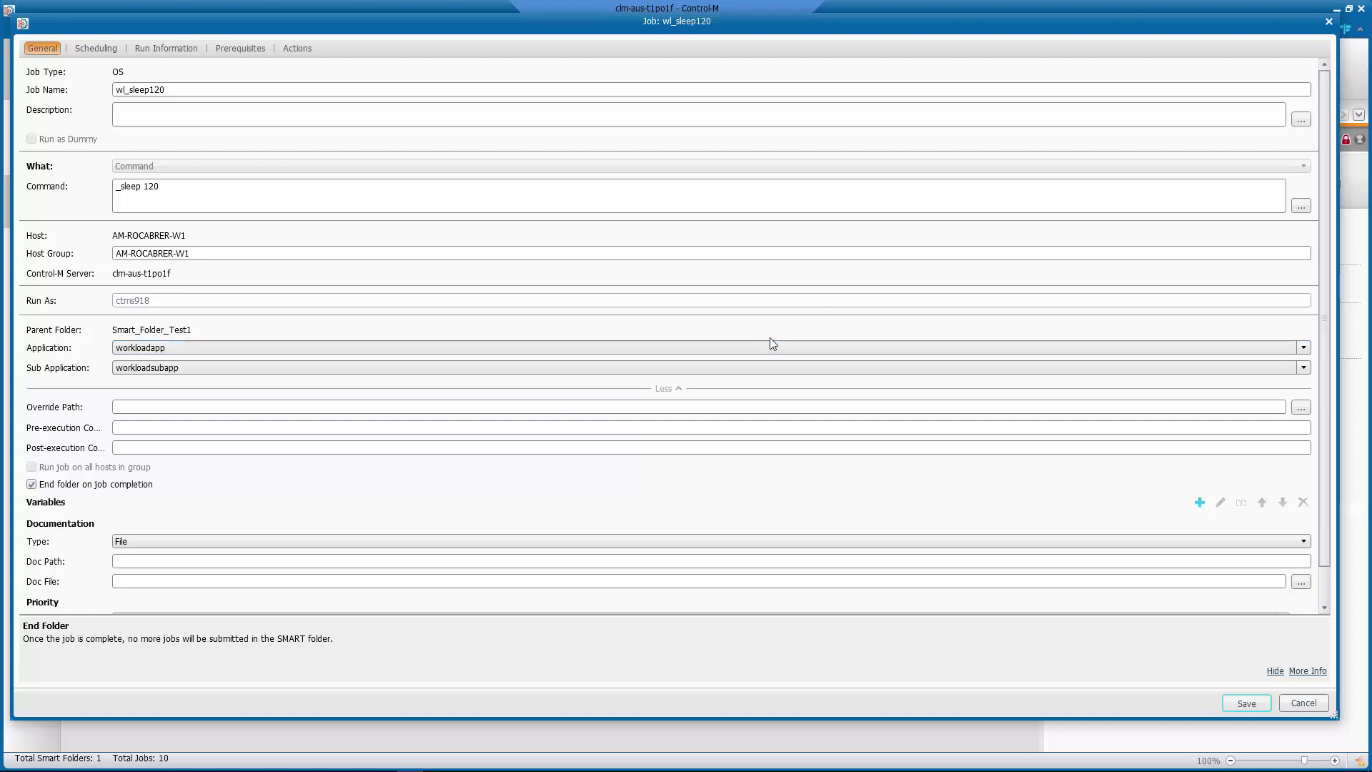
{"action": "left_click", "coordinate": [1246, 702]}
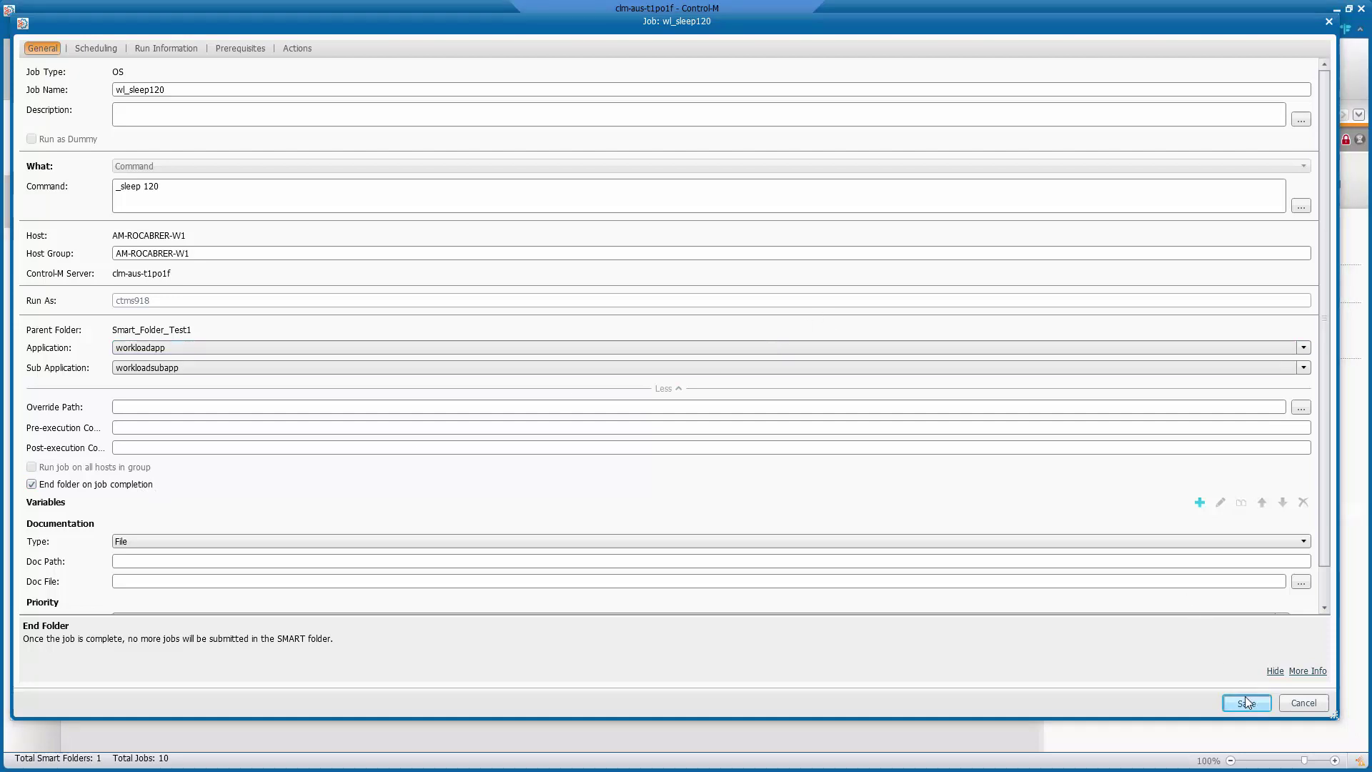
{"action": "left_click", "coordinate": [758, 404]}
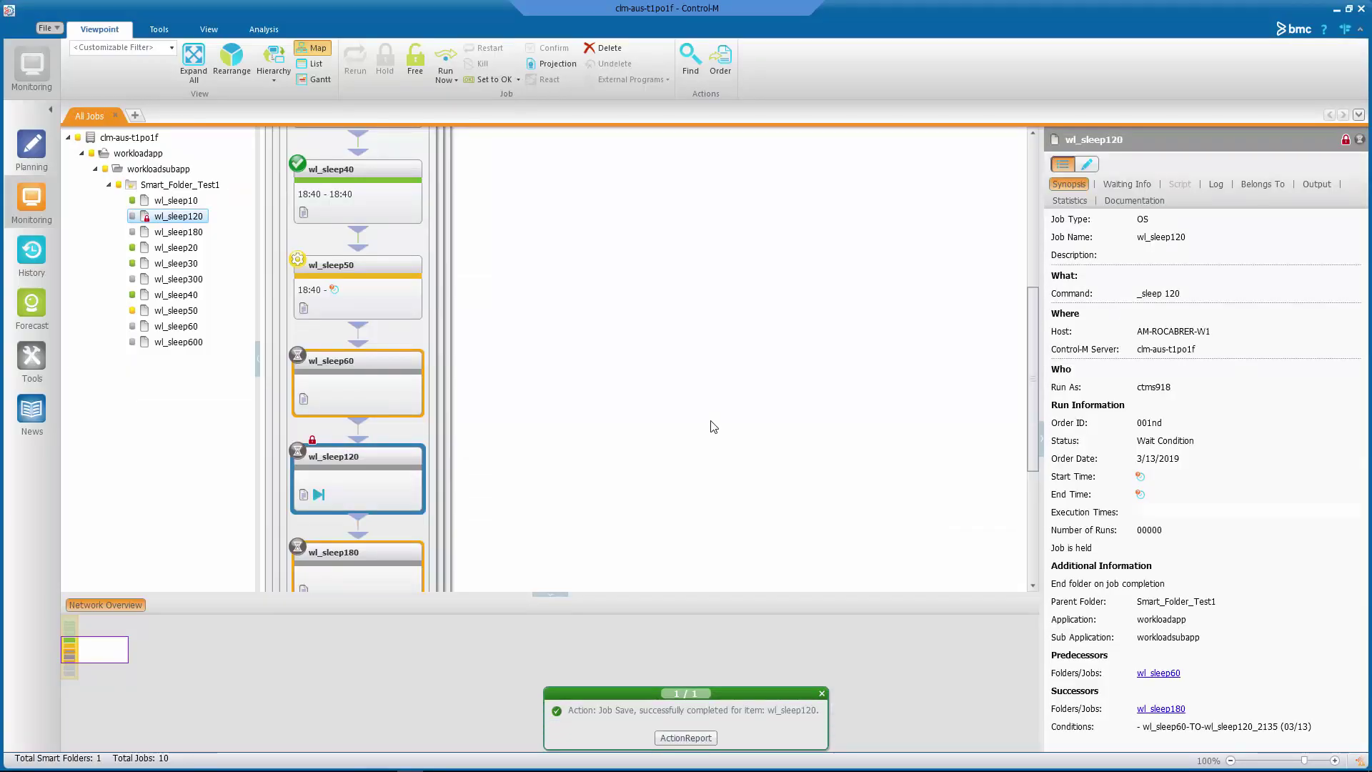
Set wl_sleep120 to OK and confirm, so it shows Ended OK.
{"action": "right_click", "coordinate": [347, 479]}
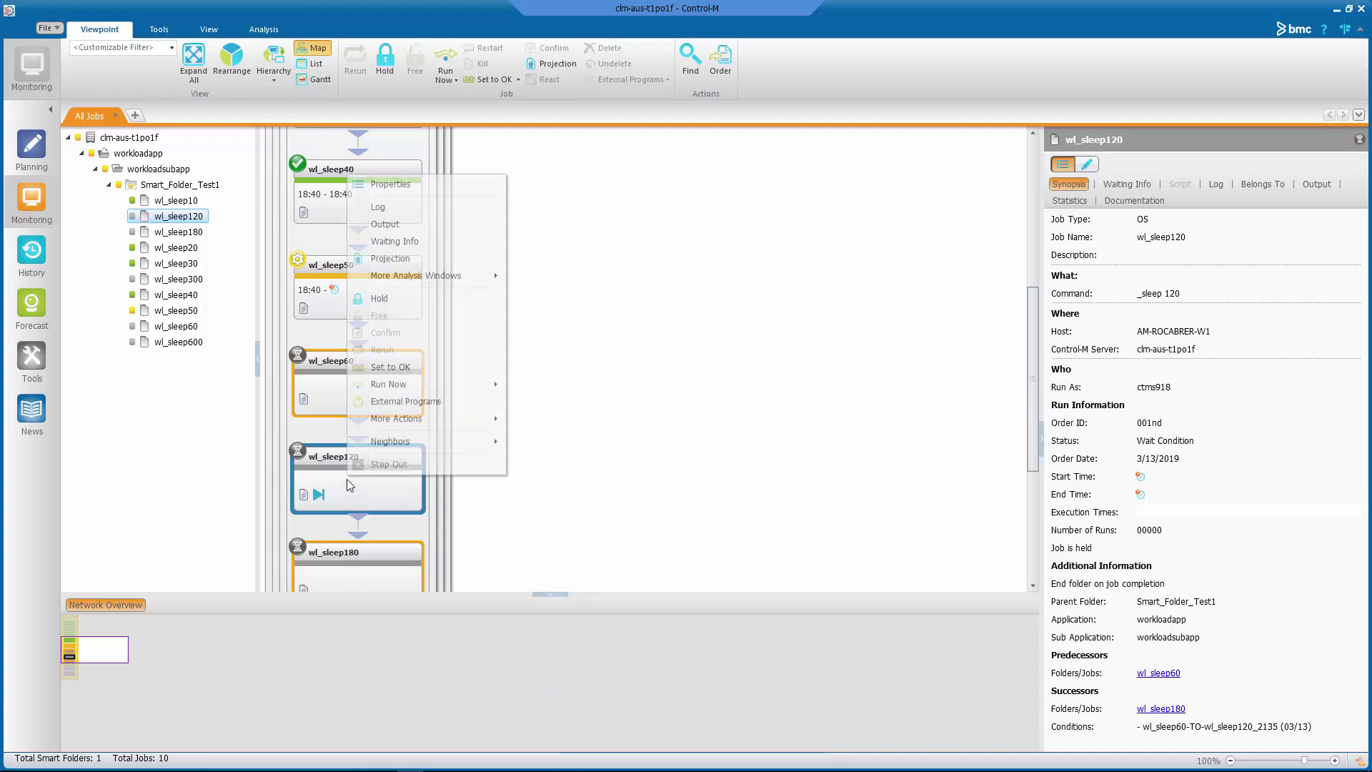
{"action": "left_click", "coordinate": [383, 368]}
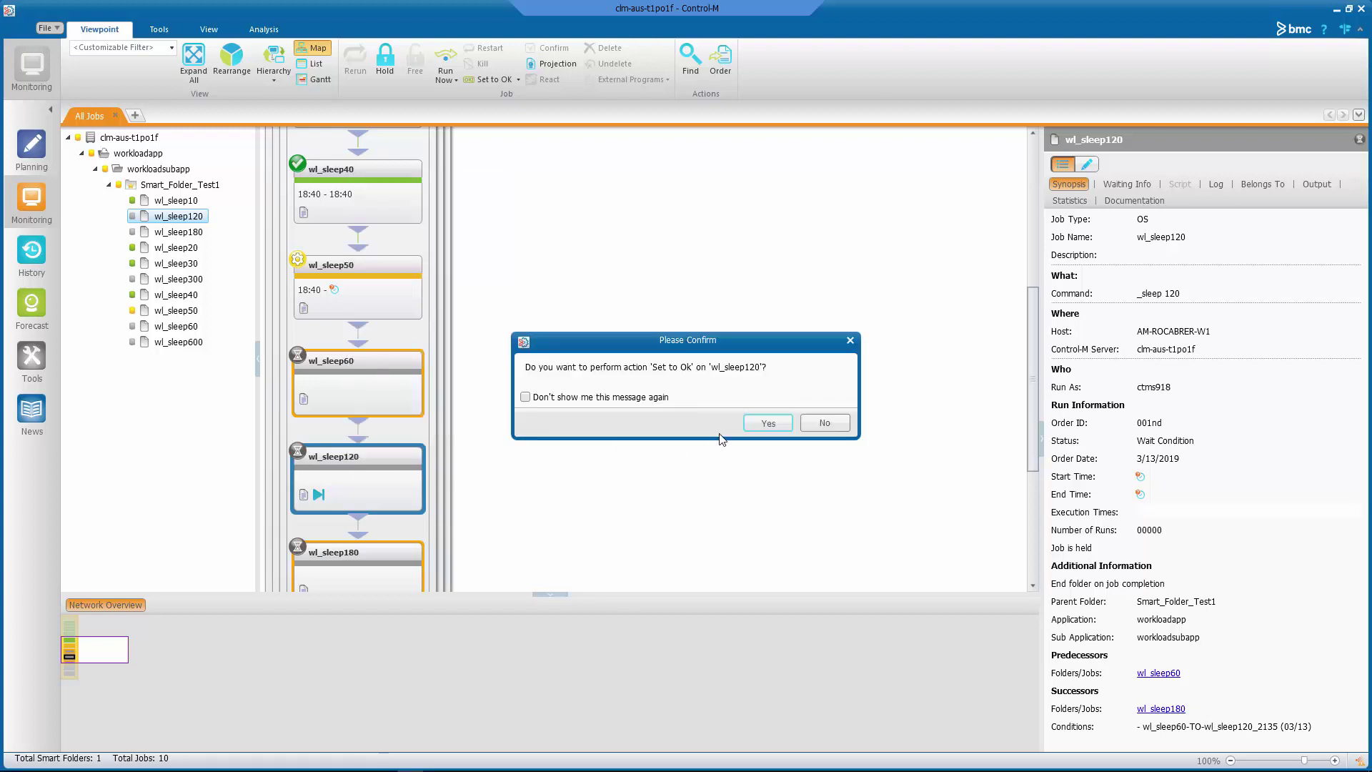
{"action": "left_click", "coordinate": [762, 422]}
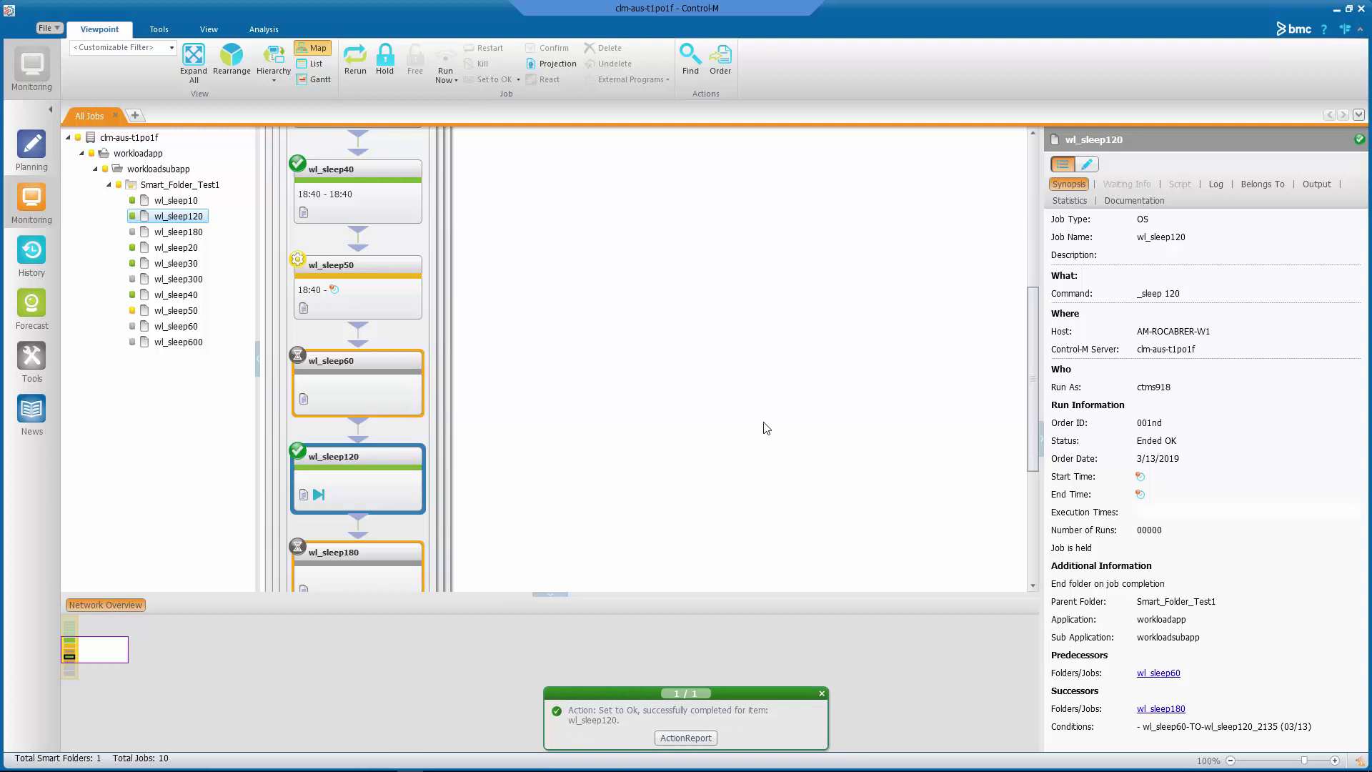
{"action": "right_click", "coordinate": [363, 479]}
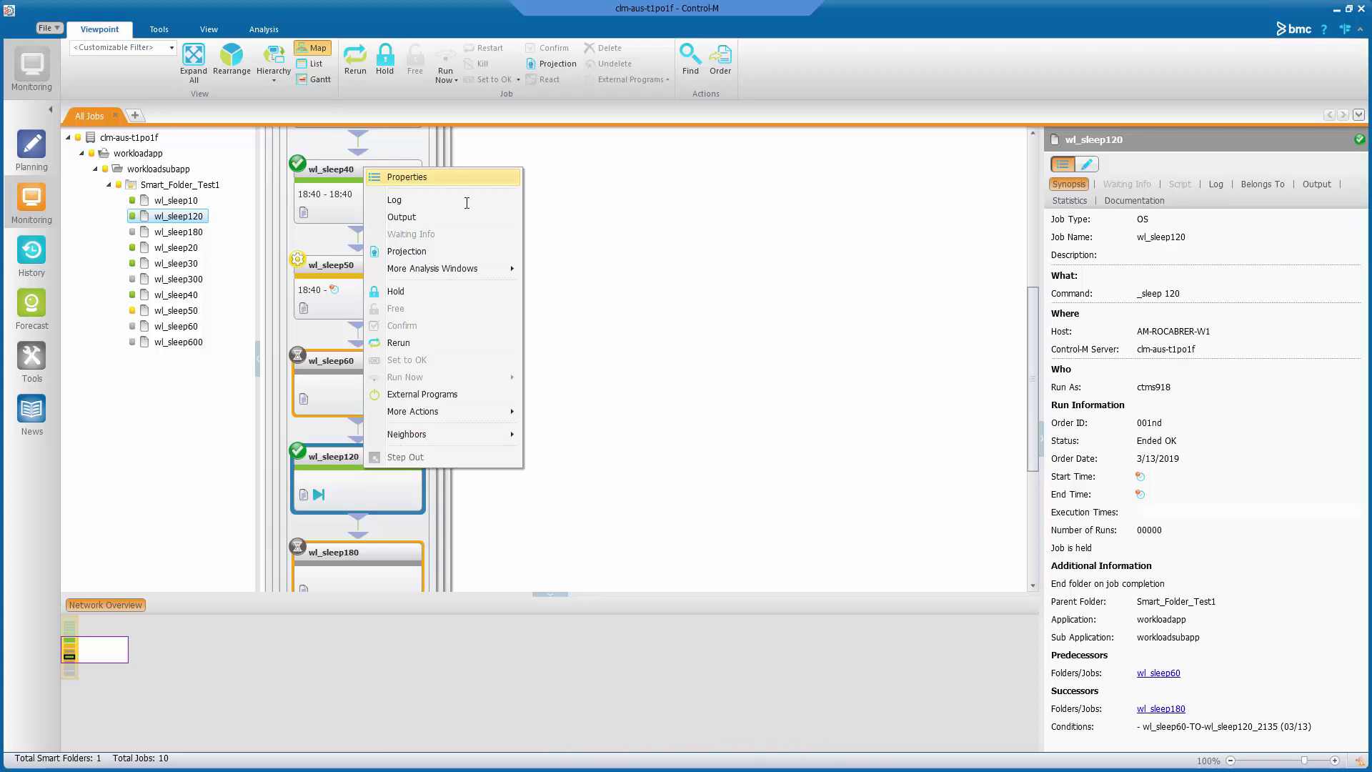
{"action": "left_click", "coordinate": [464, 179]}
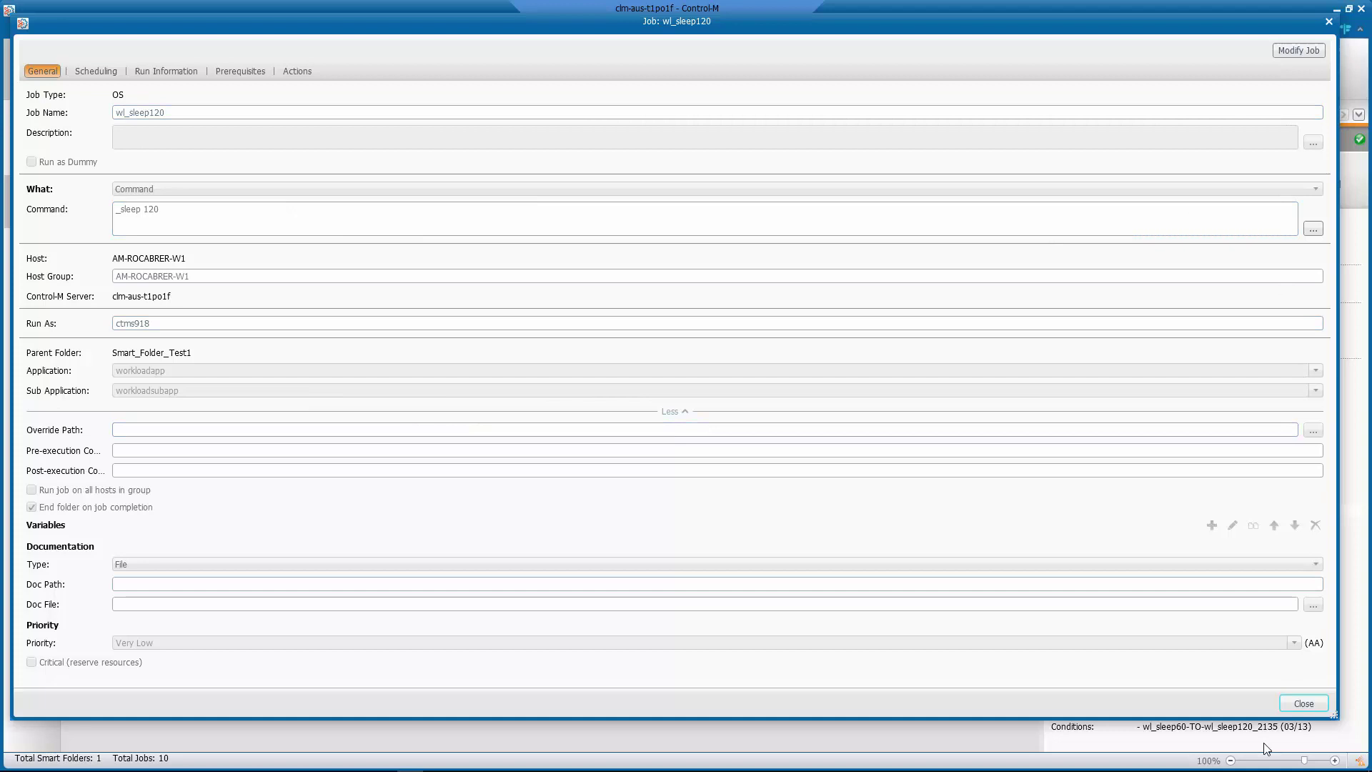
{"action": "left_click", "coordinate": [1304, 703]}
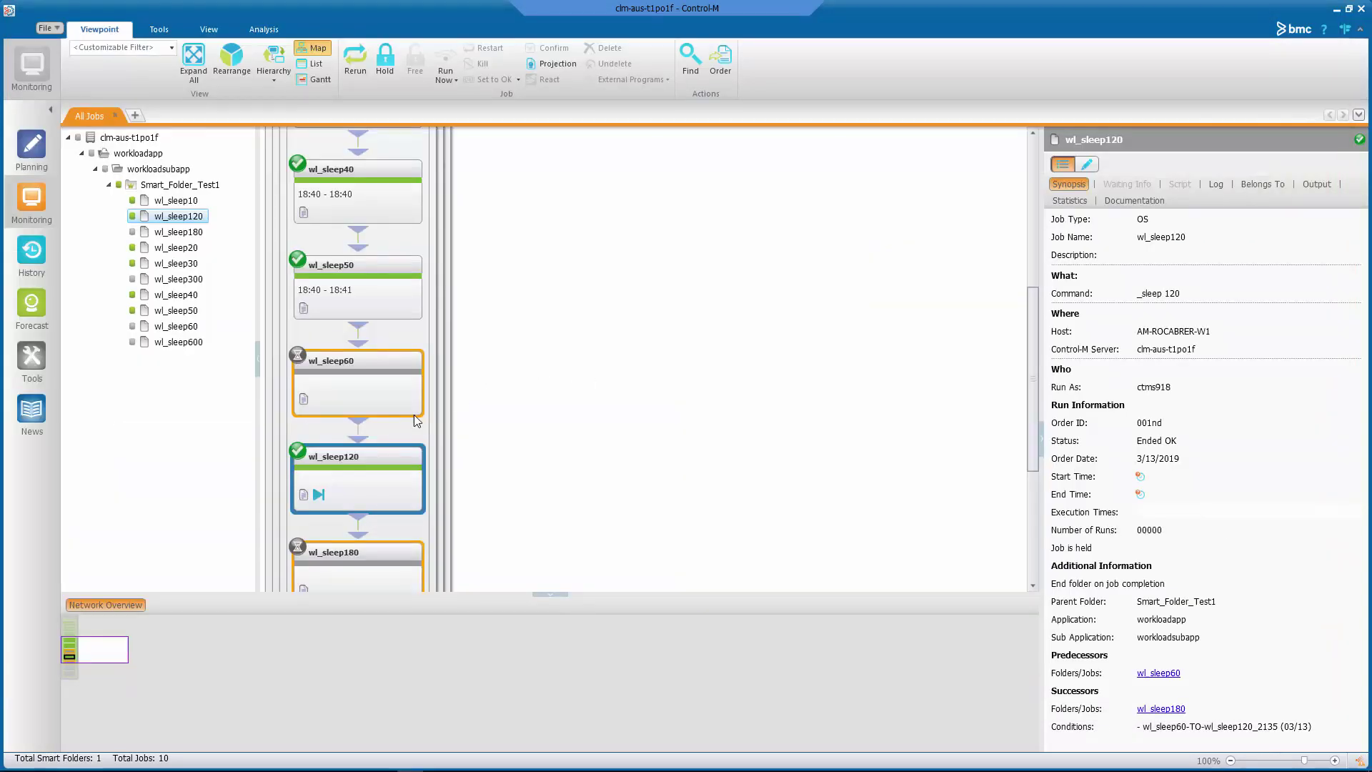
{"action": "scroll", "coordinate": [376, 440], "scroll_direction": "up", "scroll_amount": 1}
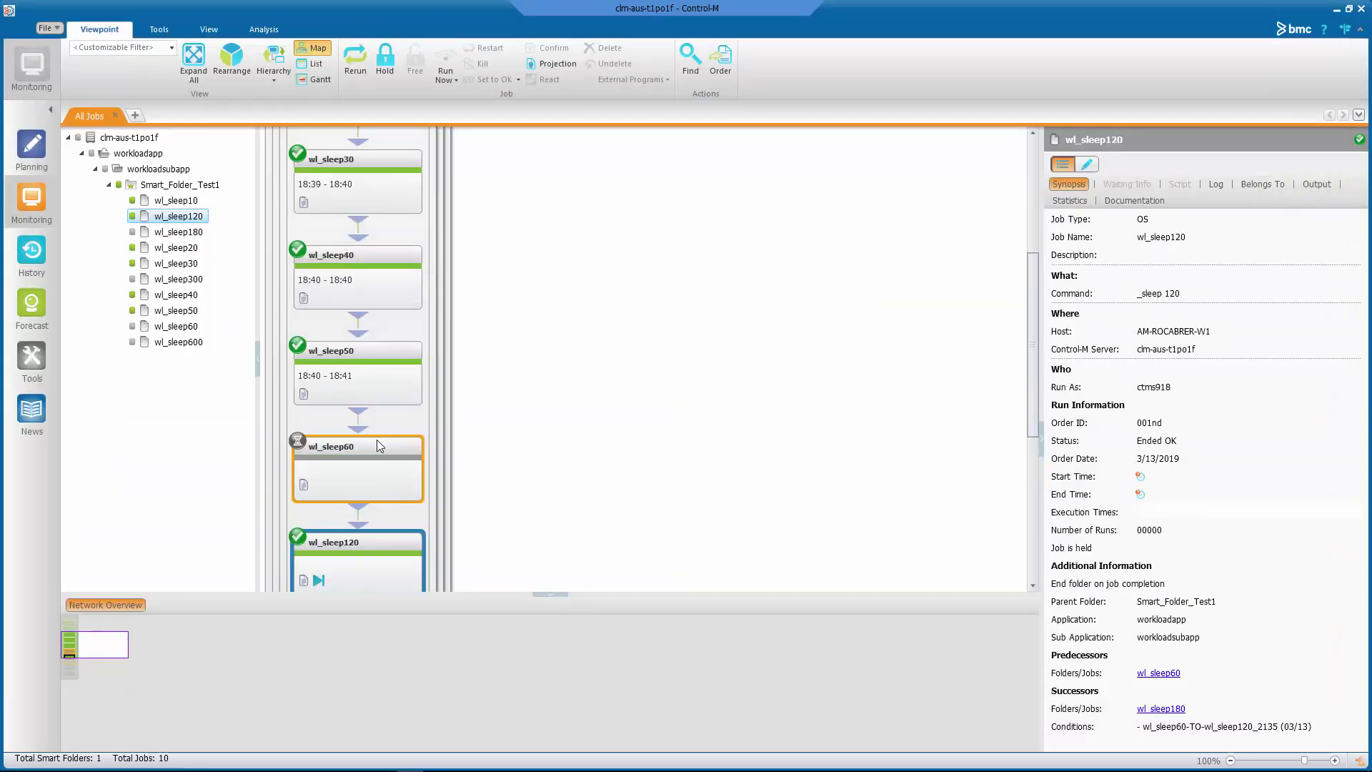
{"action": "scroll", "coordinate": [377, 440], "scroll_direction": "up", "scroll_amount": 1}
{"action": "scroll", "coordinate": [376, 441], "scroll_direction": "up", "scroll_amount": 1}
{"action": "scroll", "coordinate": [376, 445], "scroll_direction": "up", "scroll_amount": 1}
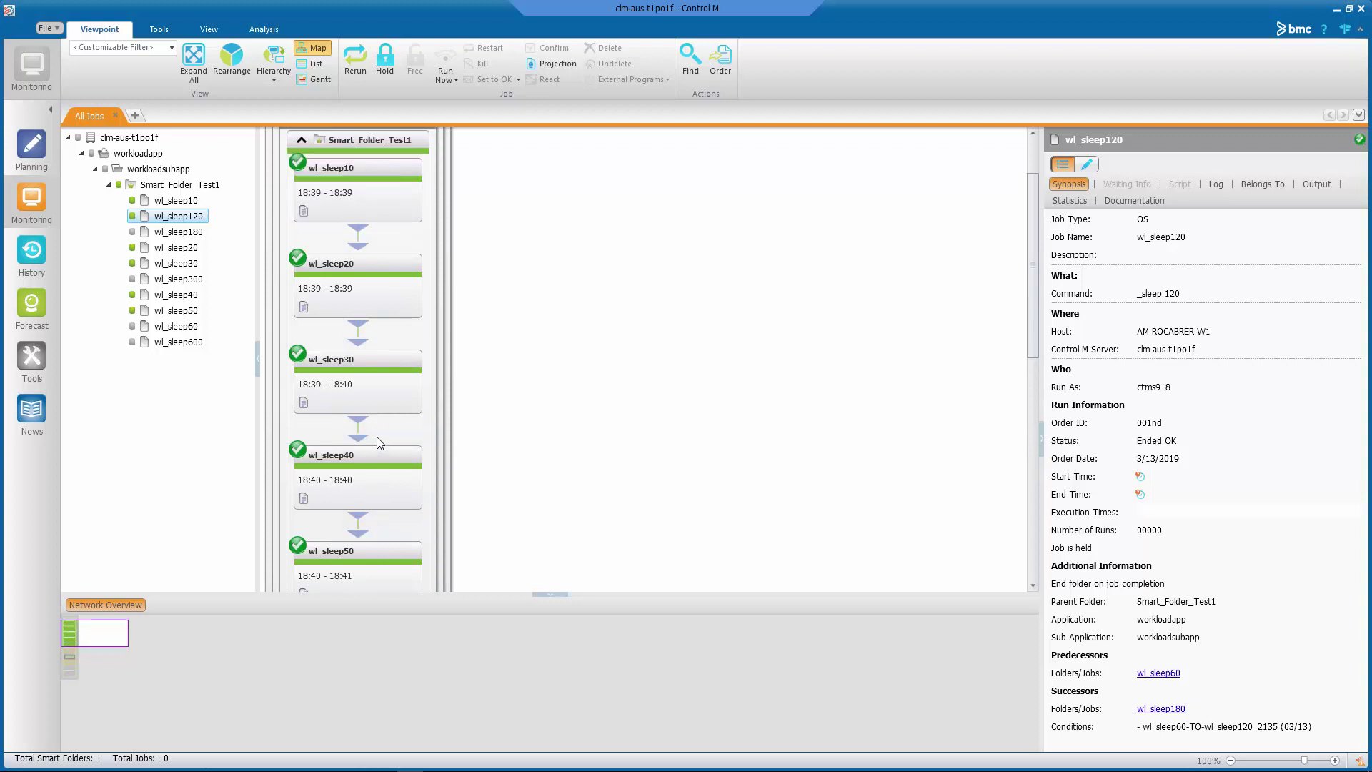
{"action": "scroll", "coordinate": [376, 445], "scroll_direction": "up", "scroll_amount": 1}
{"action": "scroll", "coordinate": [344, 303], "scroll_direction": "up", "scroll_amount": 1}
{"action": "scroll", "coordinate": [343, 302], "scroll_direction": "down", "scroll_amount": 1}
{"action": "scroll", "coordinate": [343, 302], "scroll_direction": "down", "scroll_amount": 1}
{"action": "scroll", "coordinate": [349, 317], "scroll_direction": "down", "scroll_amount": 1}
{"action": "scroll", "coordinate": [355, 337], "scroll_direction": "down", "scroll_amount": 1}
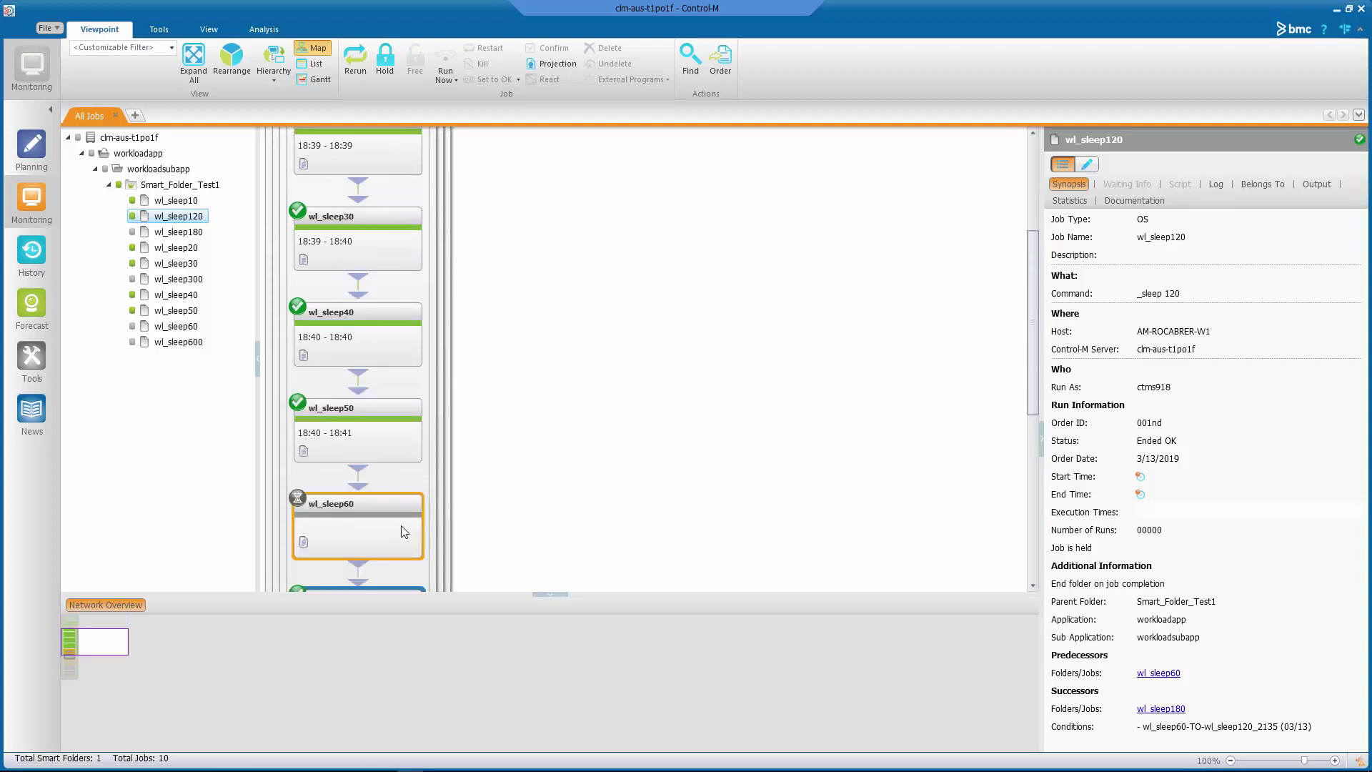
{"action": "scroll", "coordinate": [353, 529], "scroll_direction": "down", "scroll_amount": 3}
{"action": "left_click", "coordinate": [359, 526]}
Read wl_sleep180's Waiting Info about the End-Folder request, then select Smart_Folder_Test1.
{"action": "right_click", "coordinate": [360, 524]}
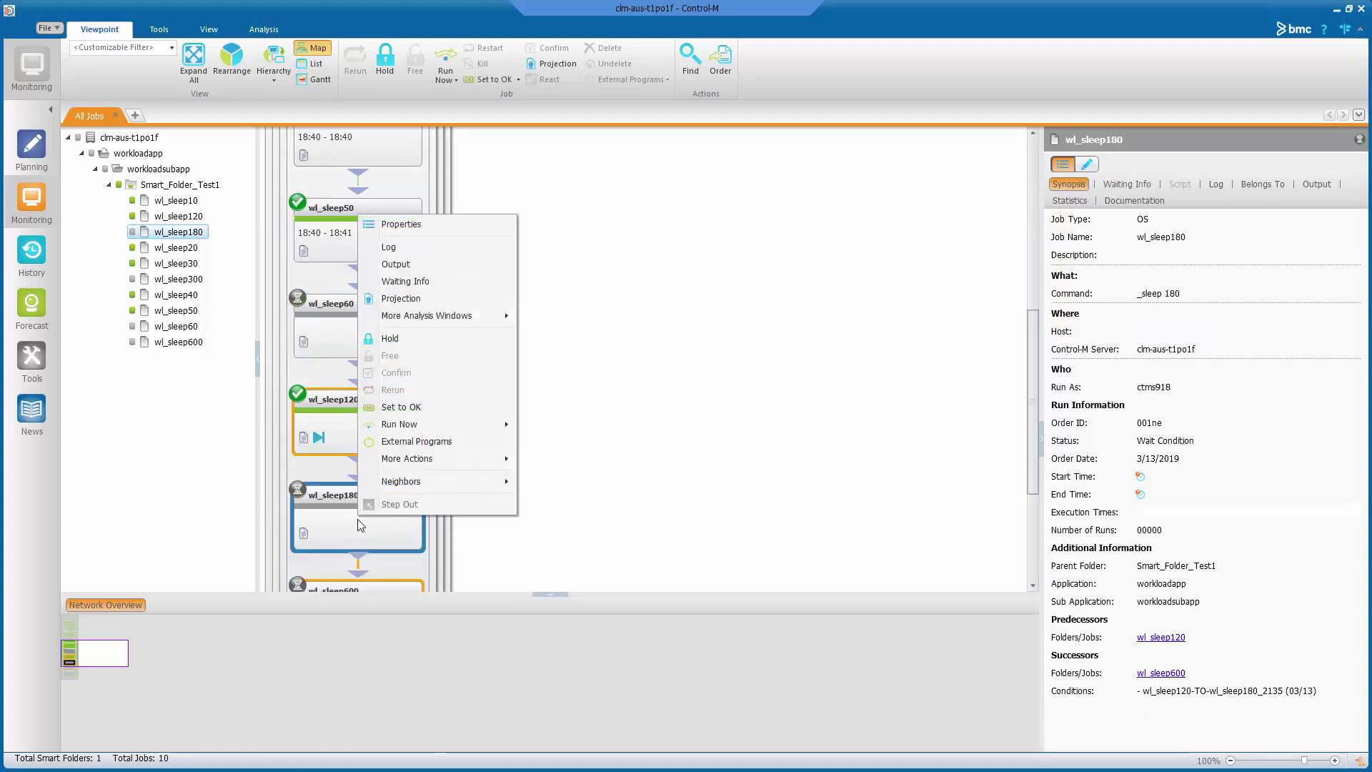
{"action": "left_click", "coordinate": [418, 283]}
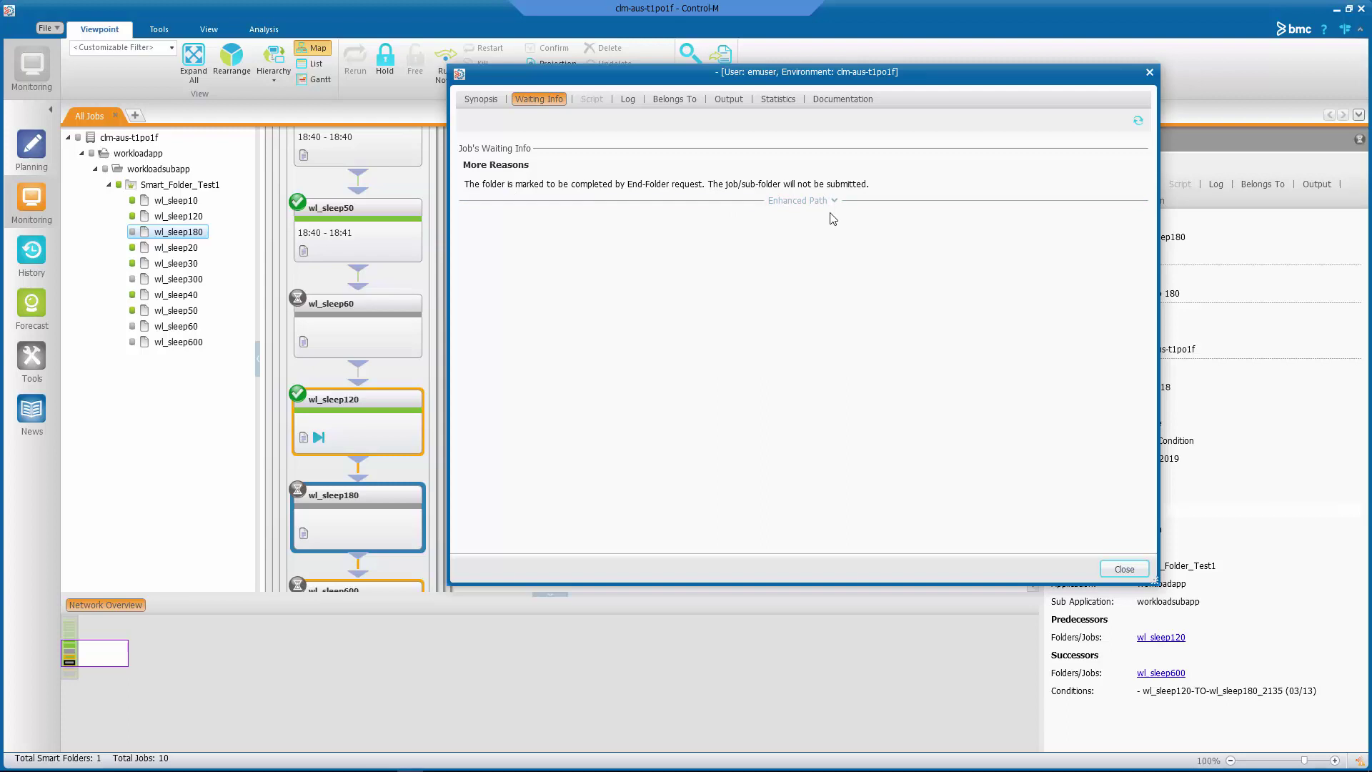
{"action": "left_click", "coordinate": [1150, 73]}
{"action": "scroll", "coordinate": [373, 342], "scroll_direction": "up", "scroll_amount": 5}
{"action": "left_click", "coordinate": [391, 225]}
{"action": "right_click", "coordinate": [392, 224]}
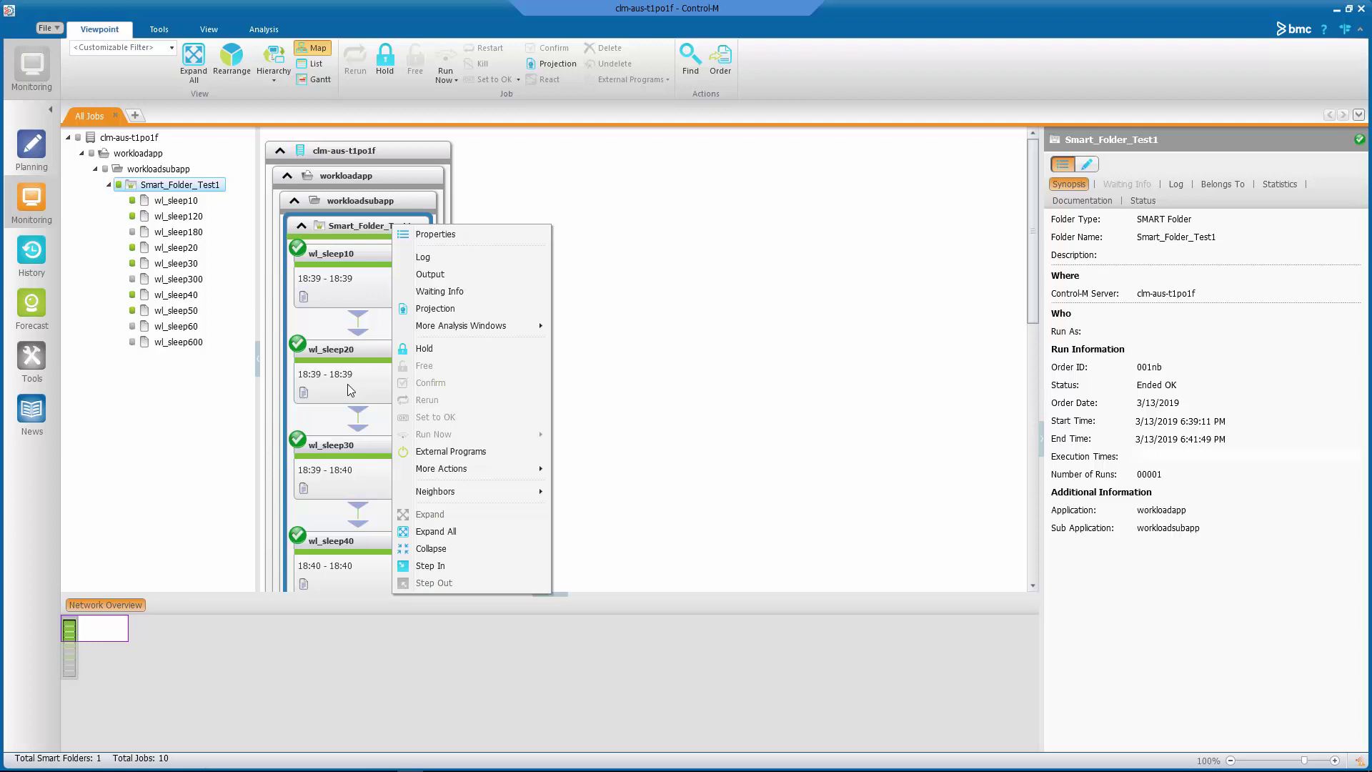
{"action": "scroll", "coordinate": [334, 424], "scroll_direction": "down", "scroll_amount": 3}
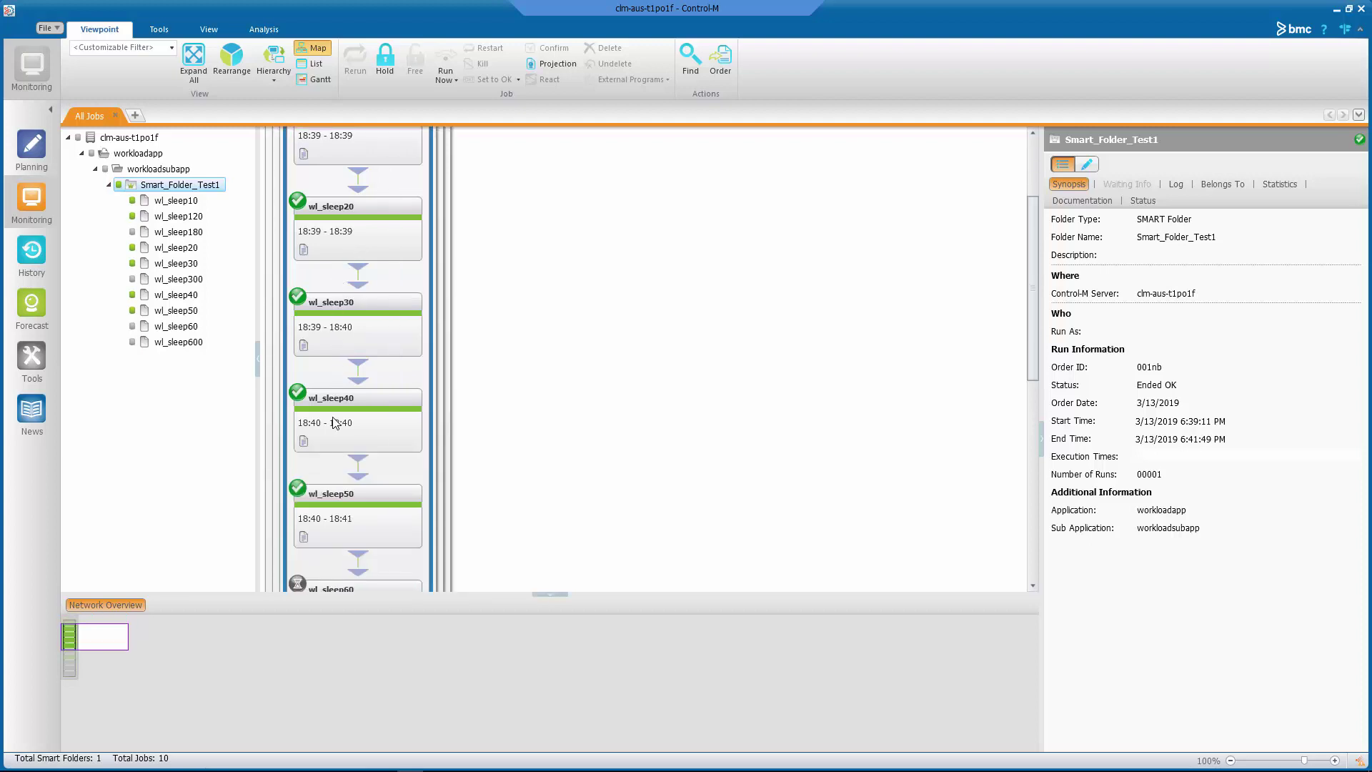
{"action": "scroll", "coordinate": [334, 424], "scroll_direction": "up", "scroll_amount": 3}
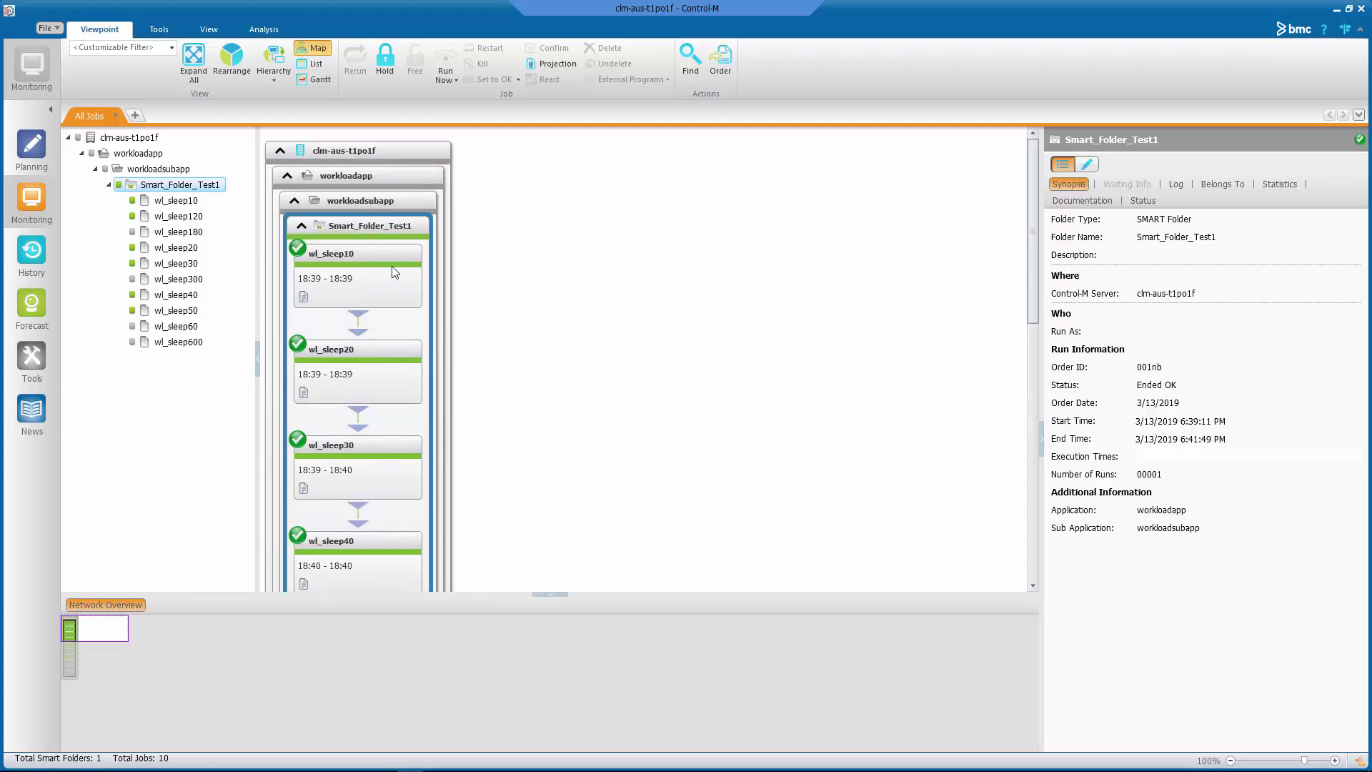